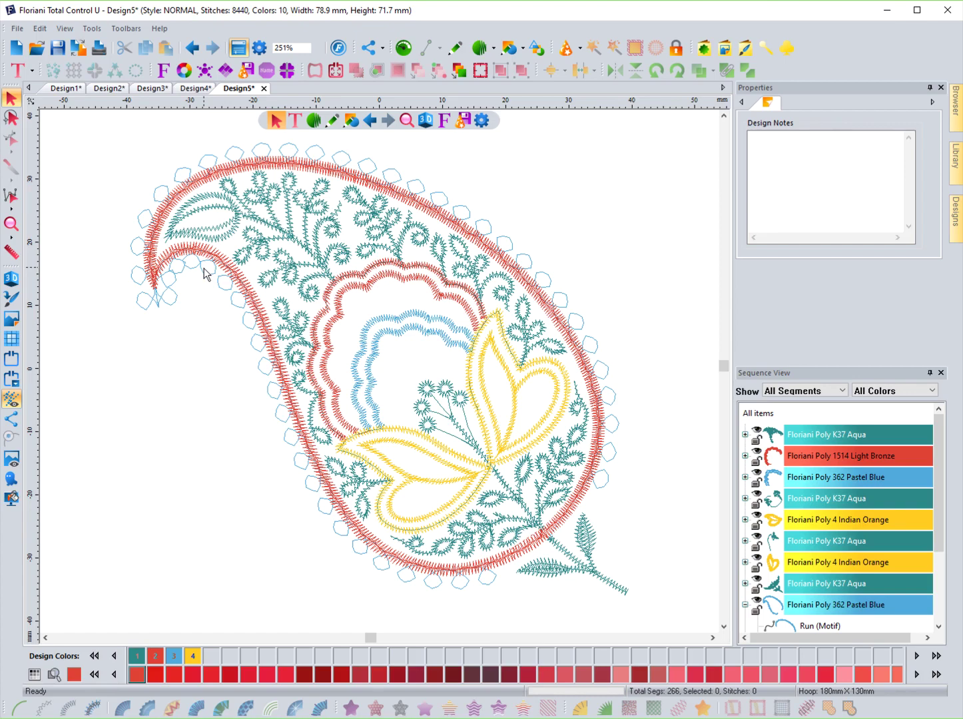
# Step: Zoom in on the paisley's curled tip, zoom back out to the whole design, and magnify the area beside its inner edge
pyautogui.scroll(-1, 205, 274)
pyautogui.scroll(5, 206, 274)
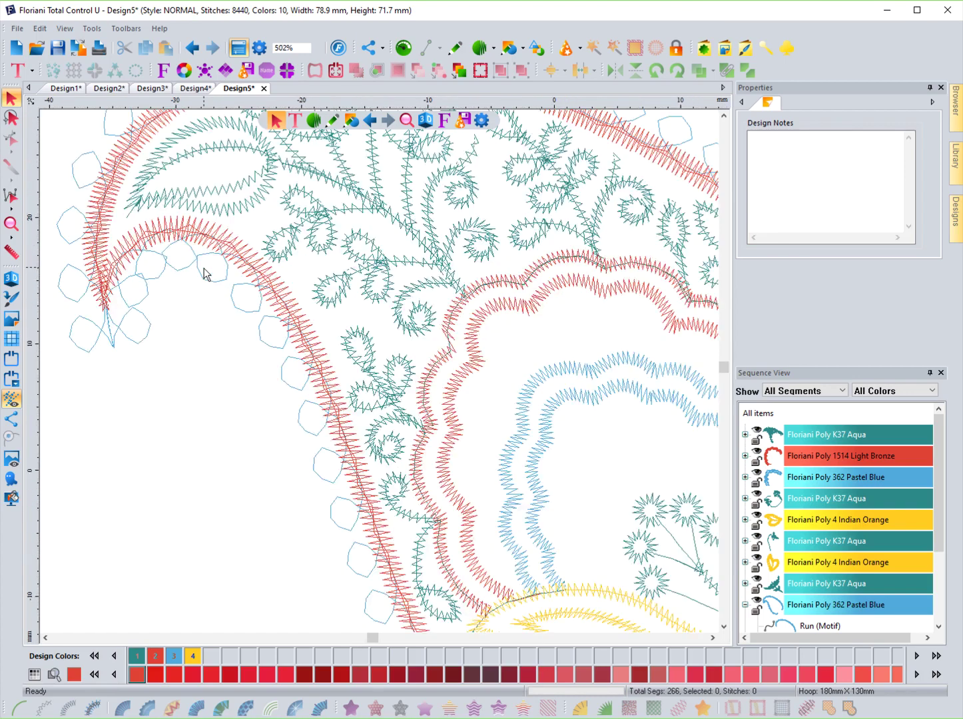
pyautogui.scroll(-2, 205, 274)
pyautogui.scroll(-4, 227, 310)
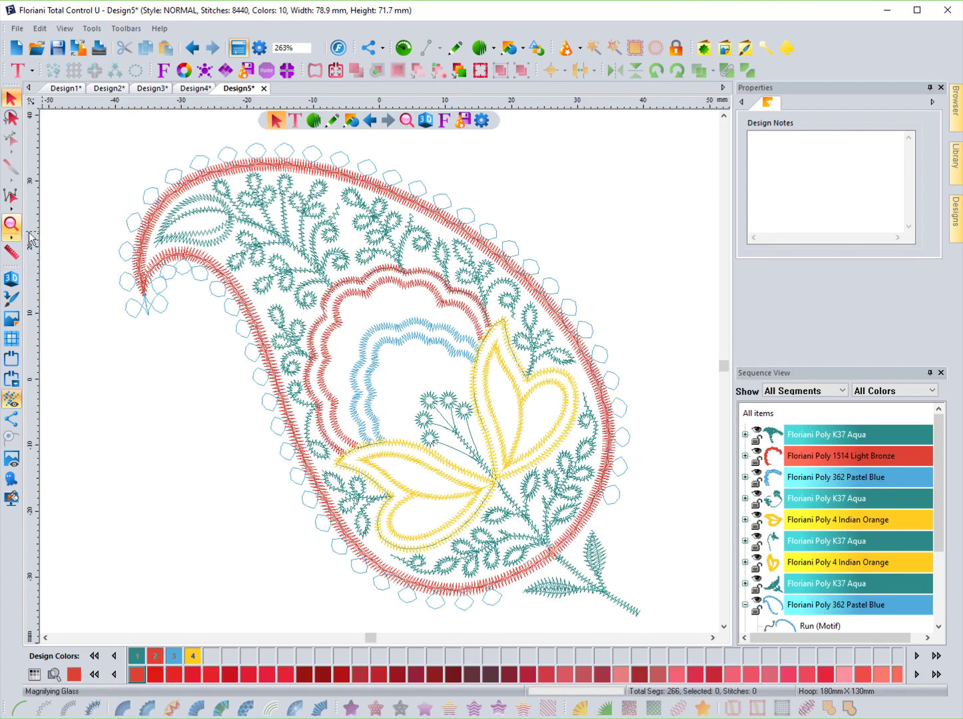
pyautogui.scroll(6, 226, 310)
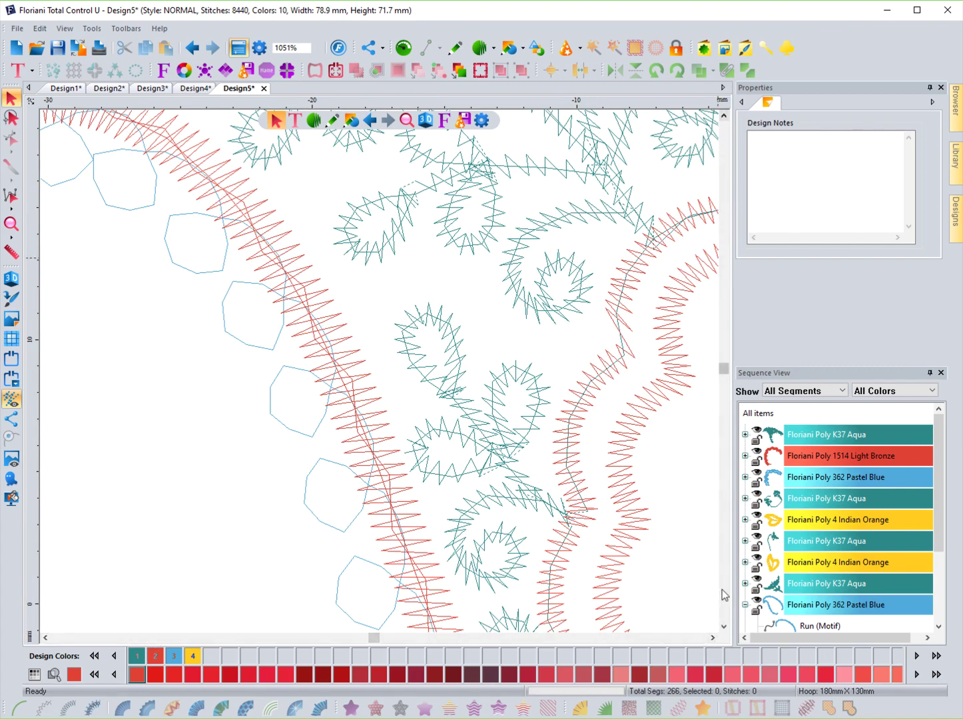
# Step: Examine the red and blue scalloped borders, the aqua vines and the paisley's outer edge at 1051% magnification
pyautogui.moveTo(712, 641); pyautogui.dragTo(723, 627)
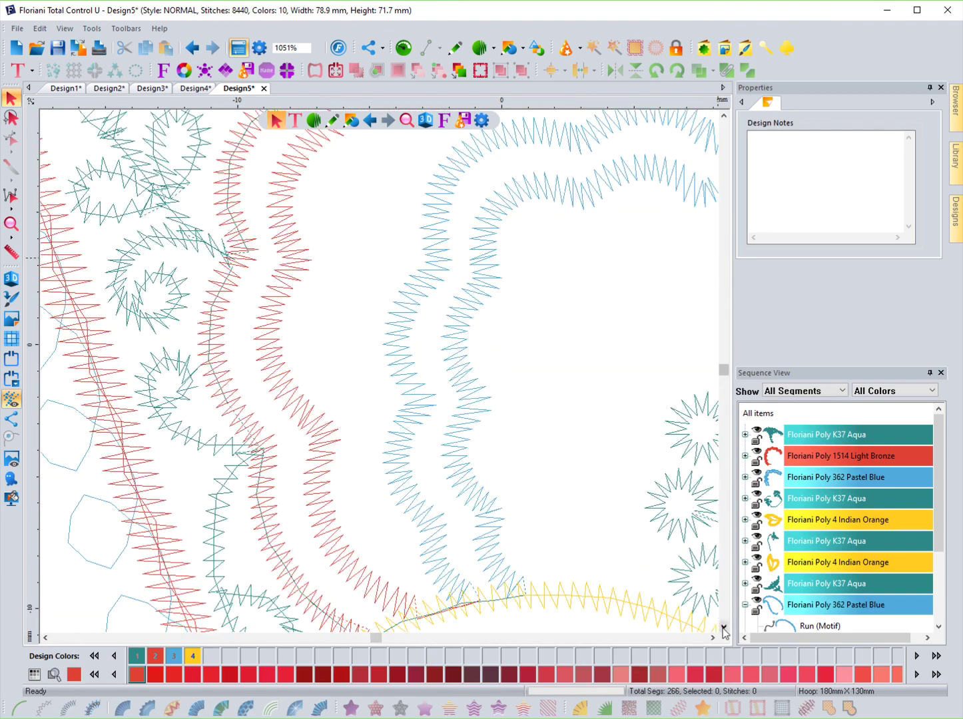
pyautogui.moveTo(723, 116); pyautogui.dragTo(723, 115)
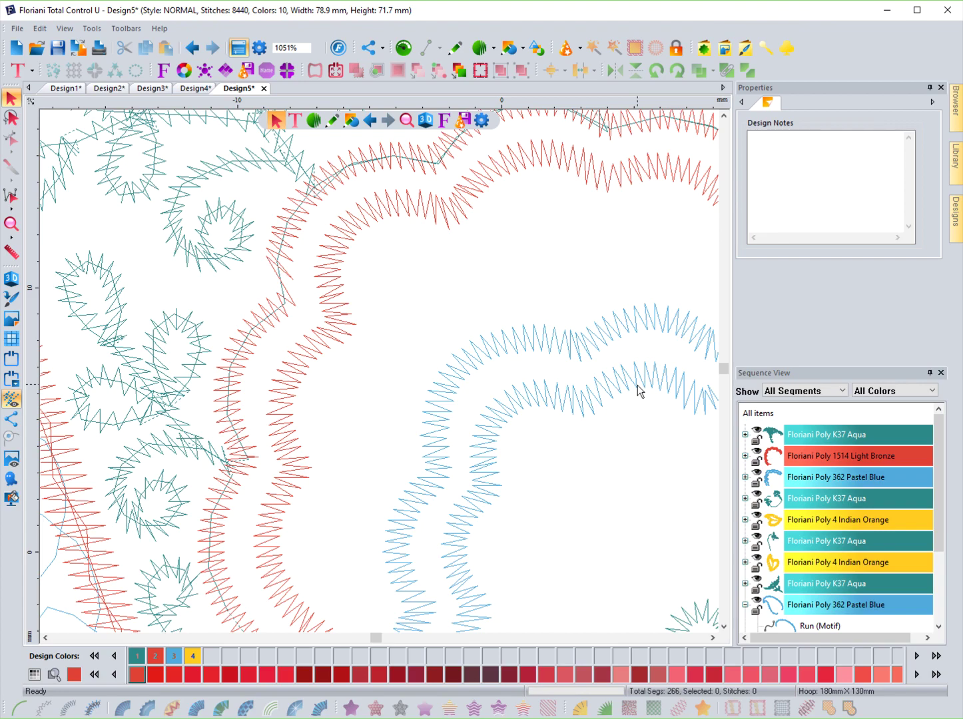
pyautogui.scroll(2, 638, 385)
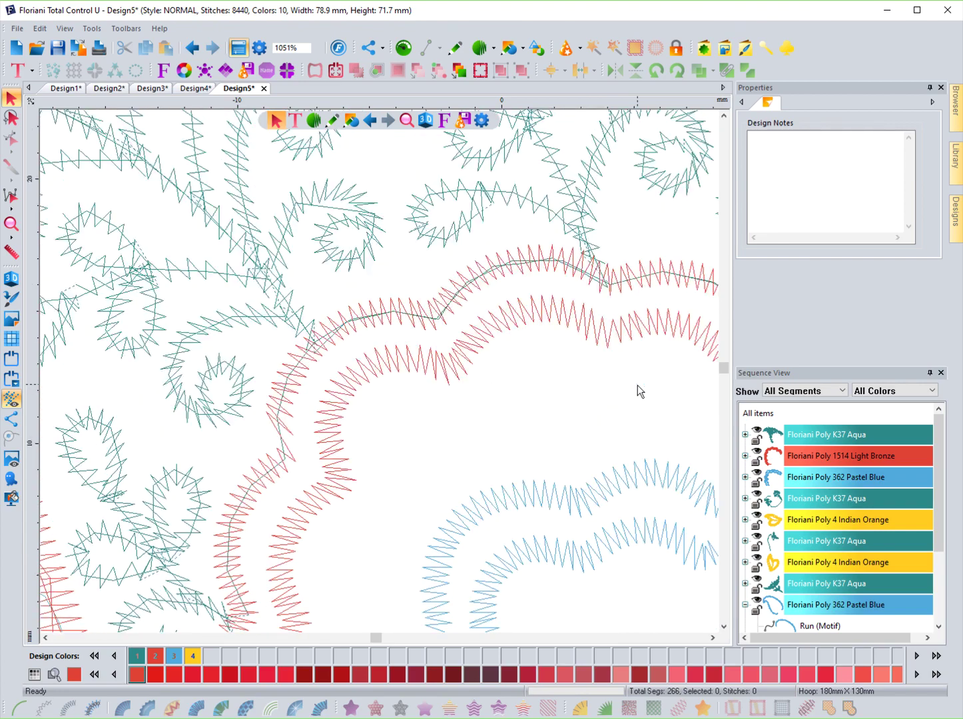
pyautogui.scroll(-6, 637, 385)
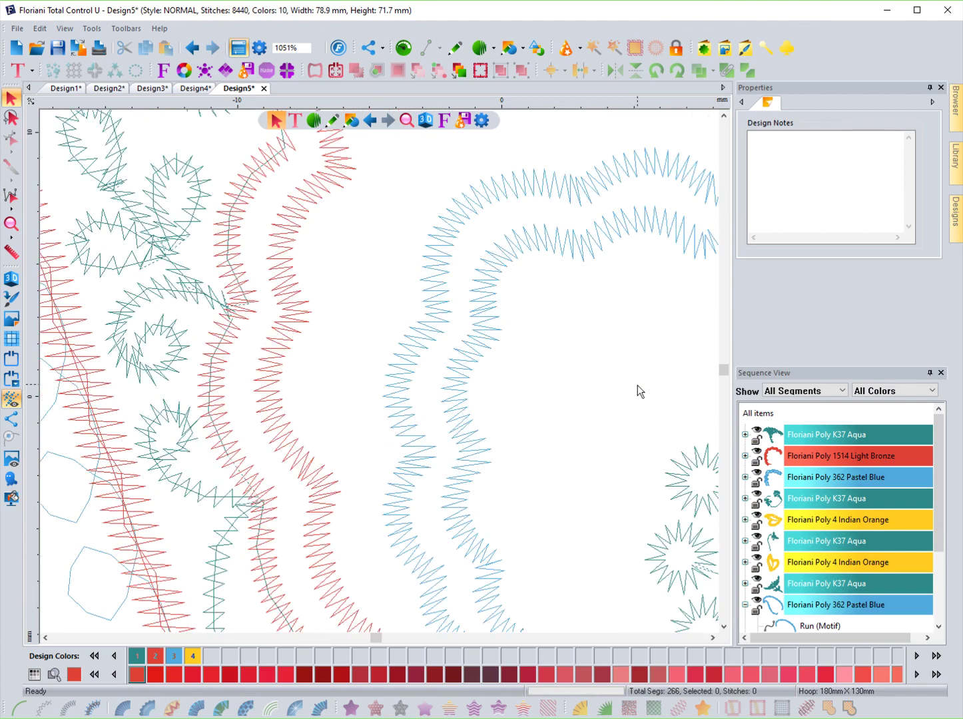
pyautogui.hscroll(-5, 637, 384)
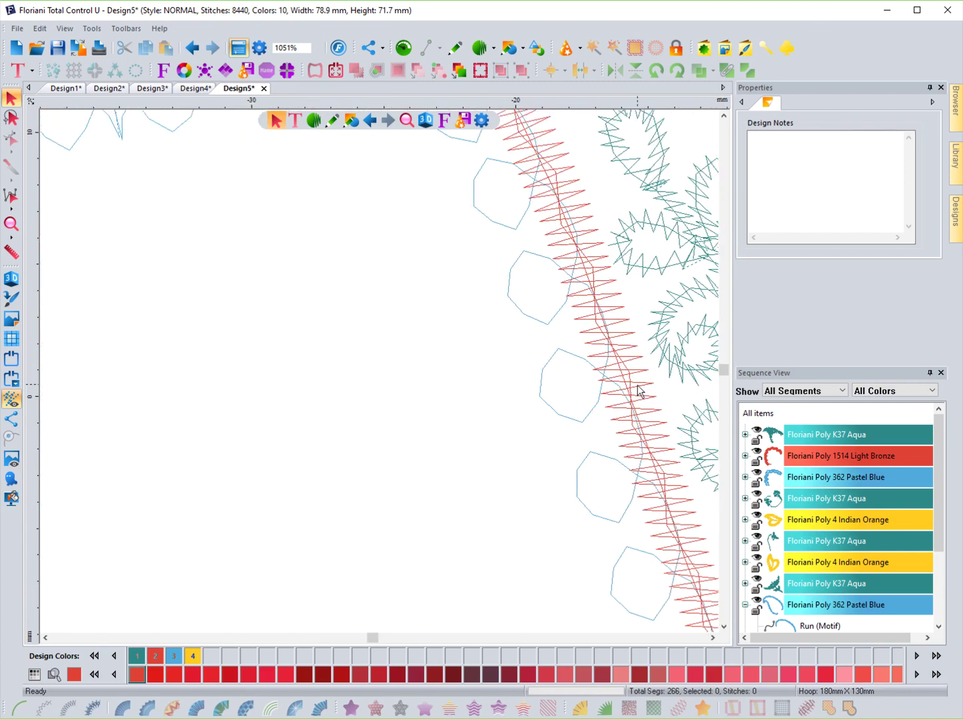
pyautogui.hscroll(6, 638, 385)
pyautogui.scroll(5, 637, 385)
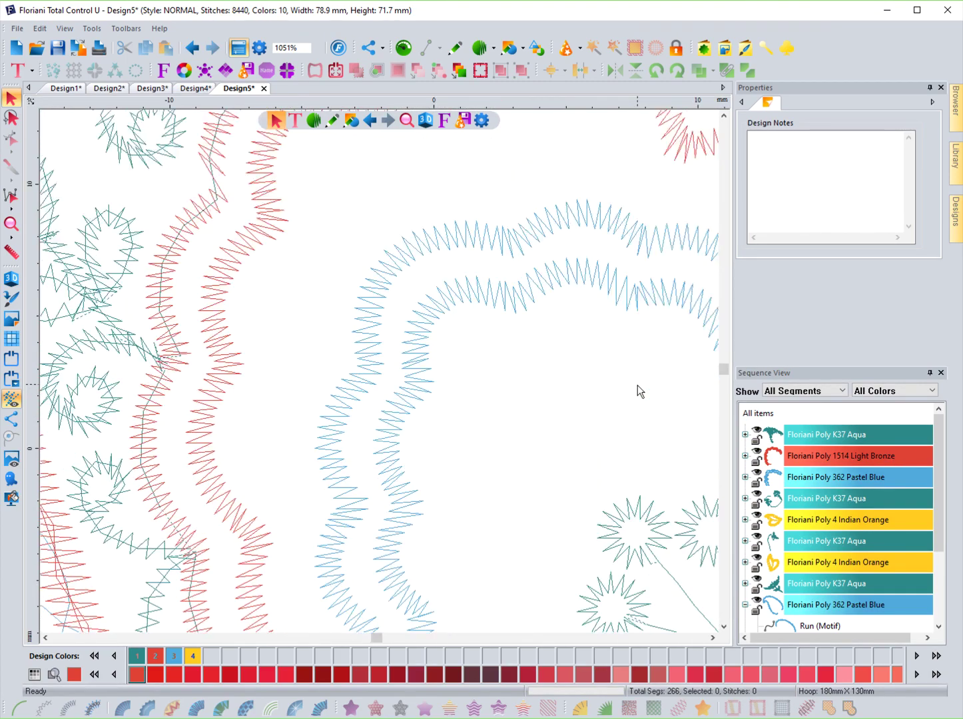
pyautogui.scroll(-6, 637, 389)
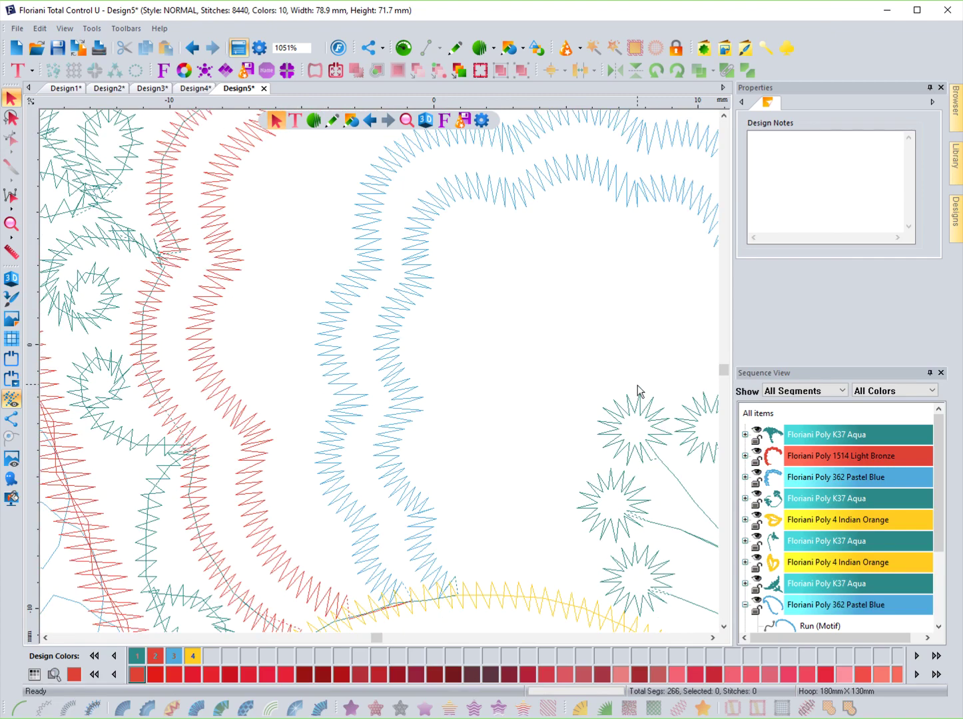
pyautogui.scroll(3, 637, 390)
pyautogui.hscroll(-2, 638, 389)
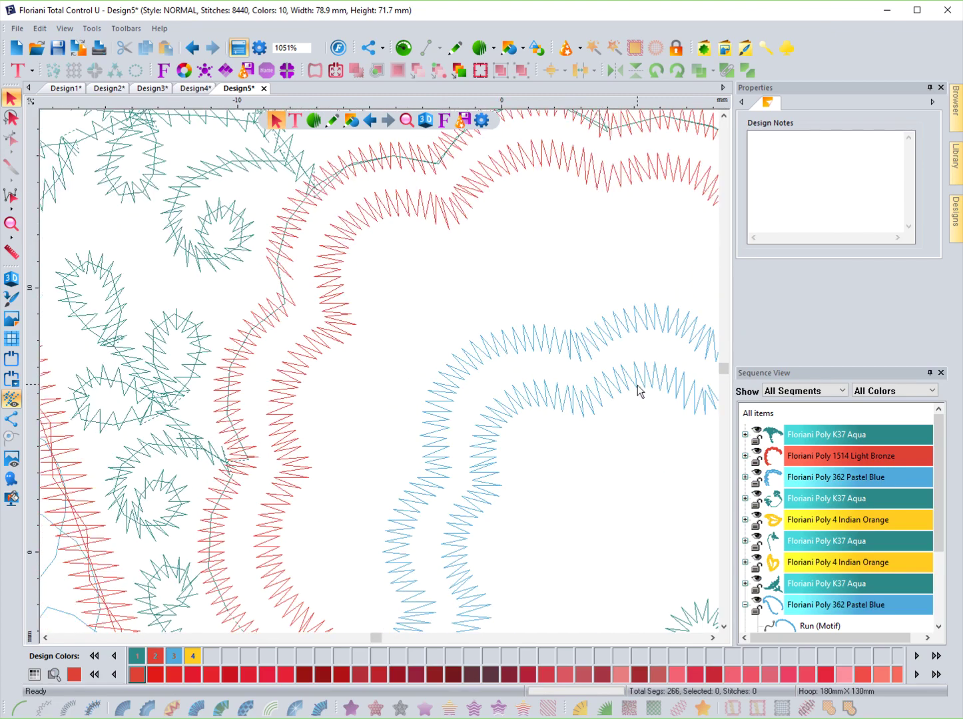
pyautogui.hscroll(4, 637, 389)
pyautogui.hscroll(3, 637, 389)
pyautogui.hscroll(-5, 637, 390)
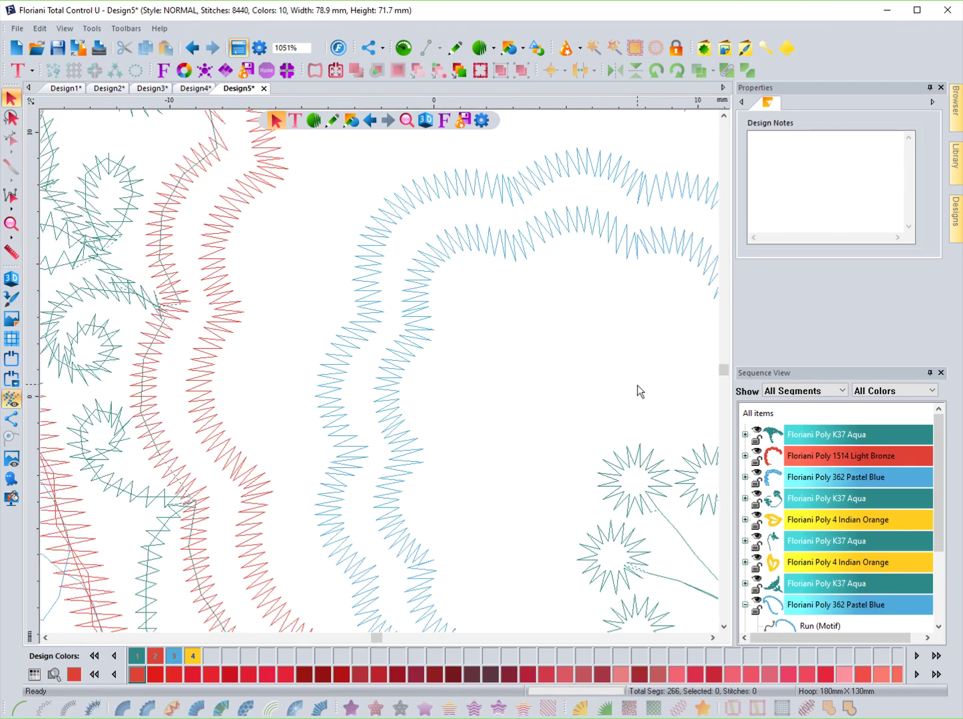
pyautogui.scroll(2, 637, 389)
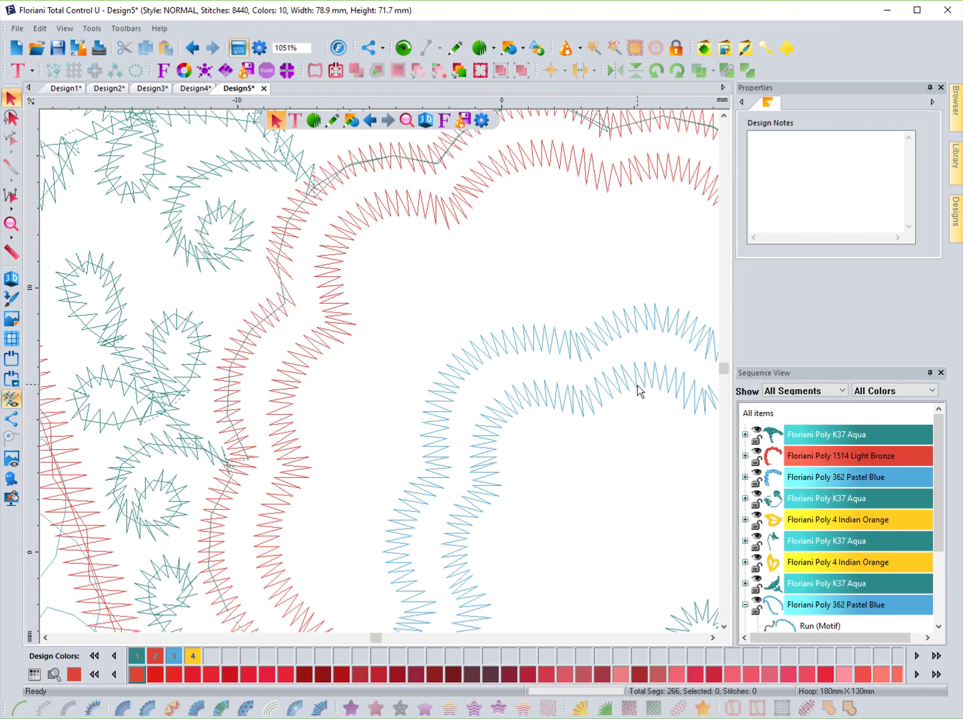
pyautogui.scroll(1, 638, 392)
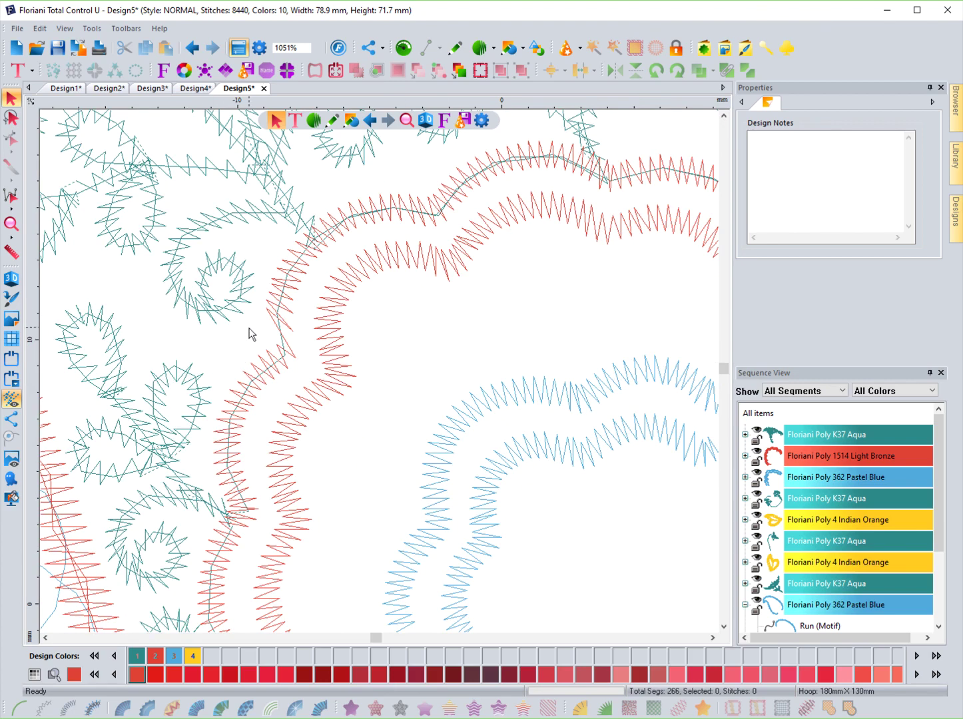
# Step: Pan from the red scalloped border across to the aqua vines above it with the Pan tool, and leave panning mode
pyautogui.press('space')
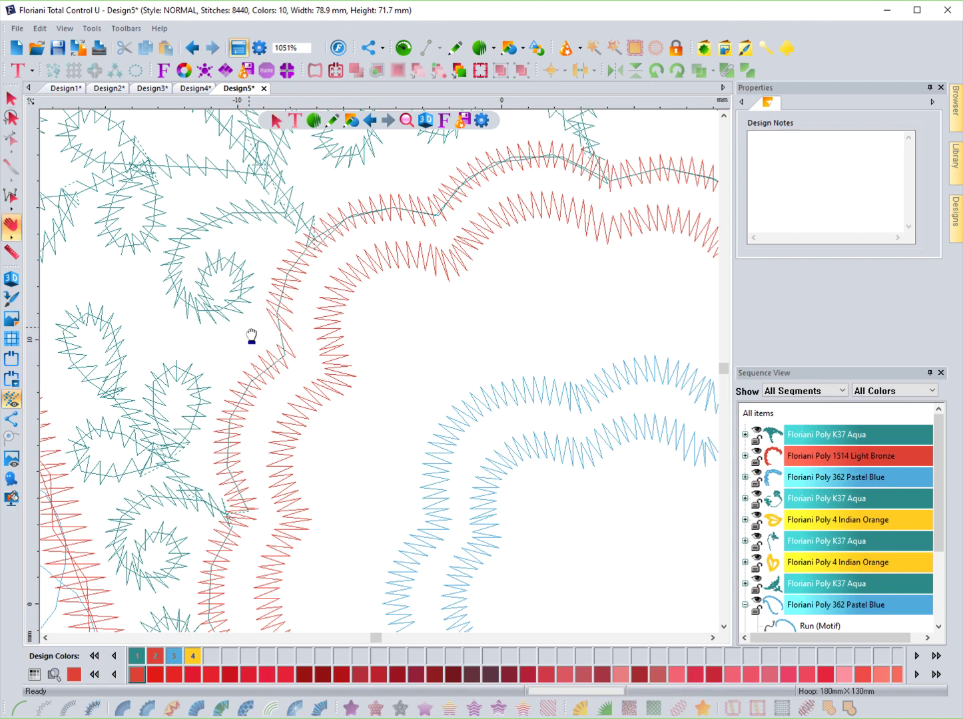
pyautogui.press('space')
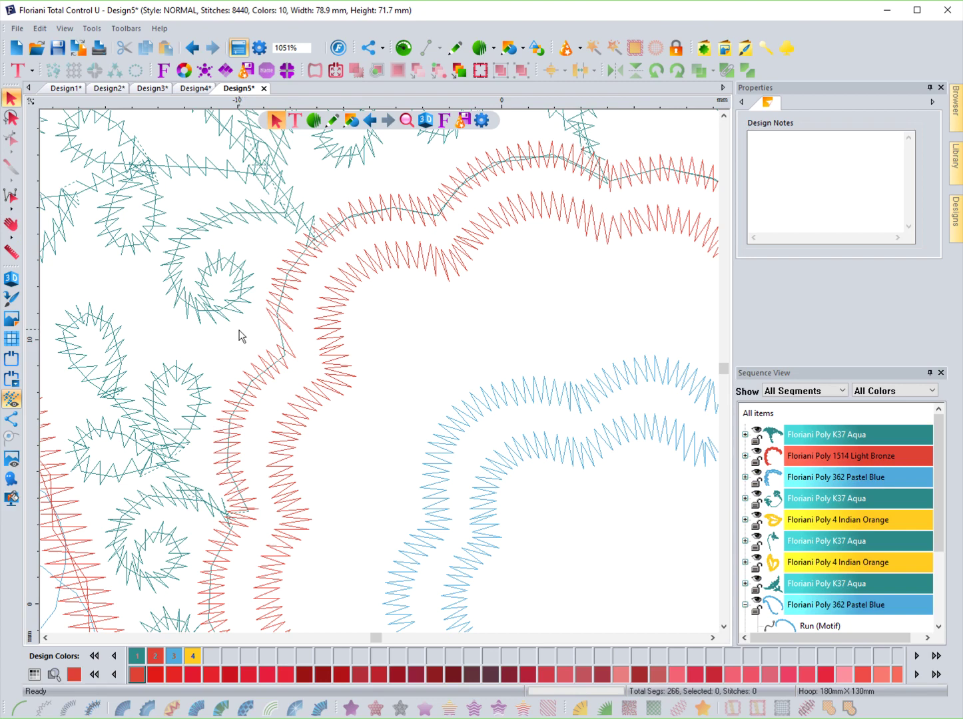
pyautogui.press('space')
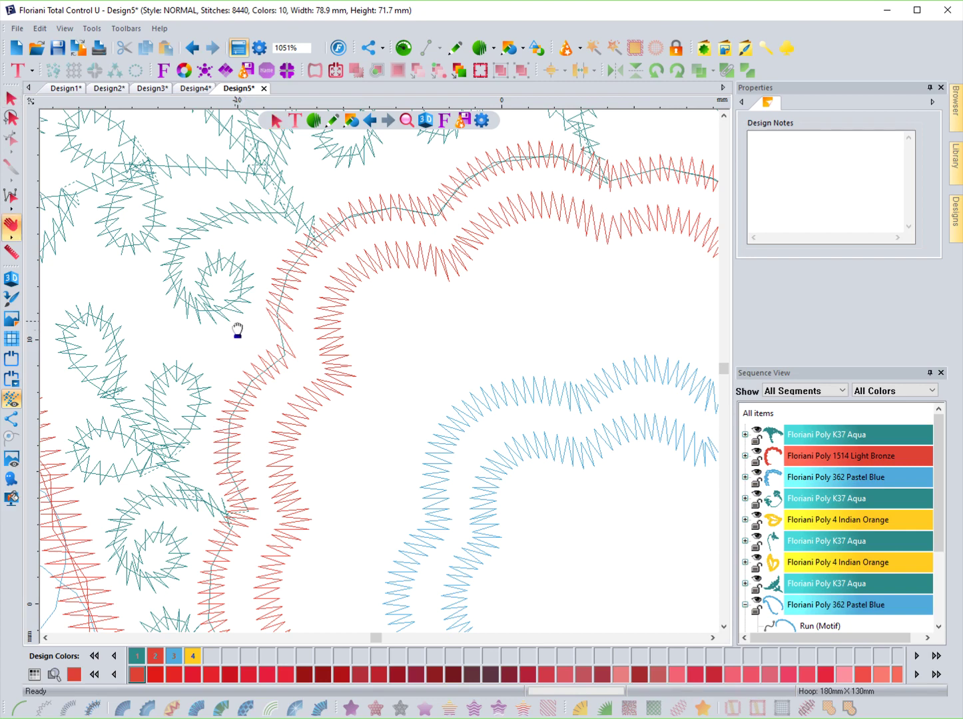
pyautogui.moveTo(239, 332); pyautogui.dragTo(387, 333)
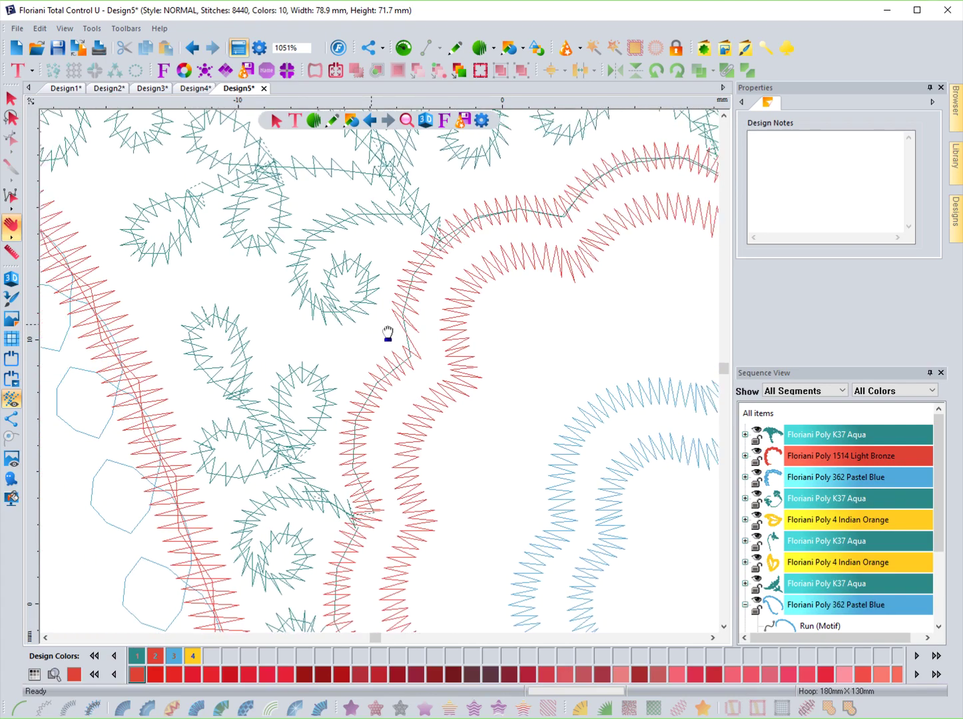
pyautogui.moveTo(354, 233); pyautogui.dragTo(251, 343)
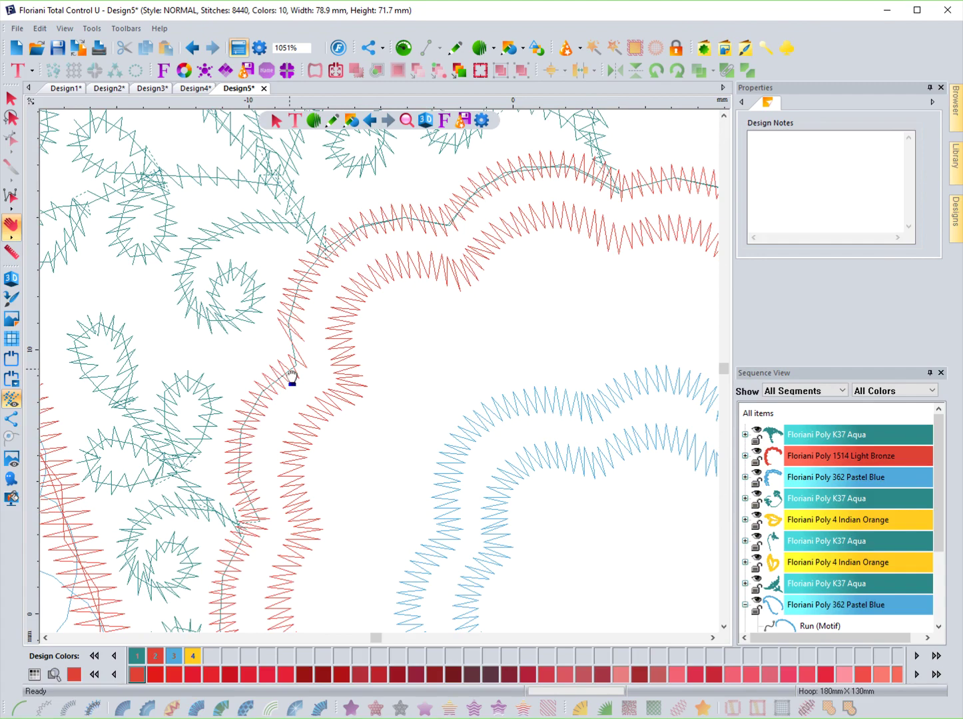
pyautogui.moveTo(257, 361); pyautogui.dragTo(333, 397)
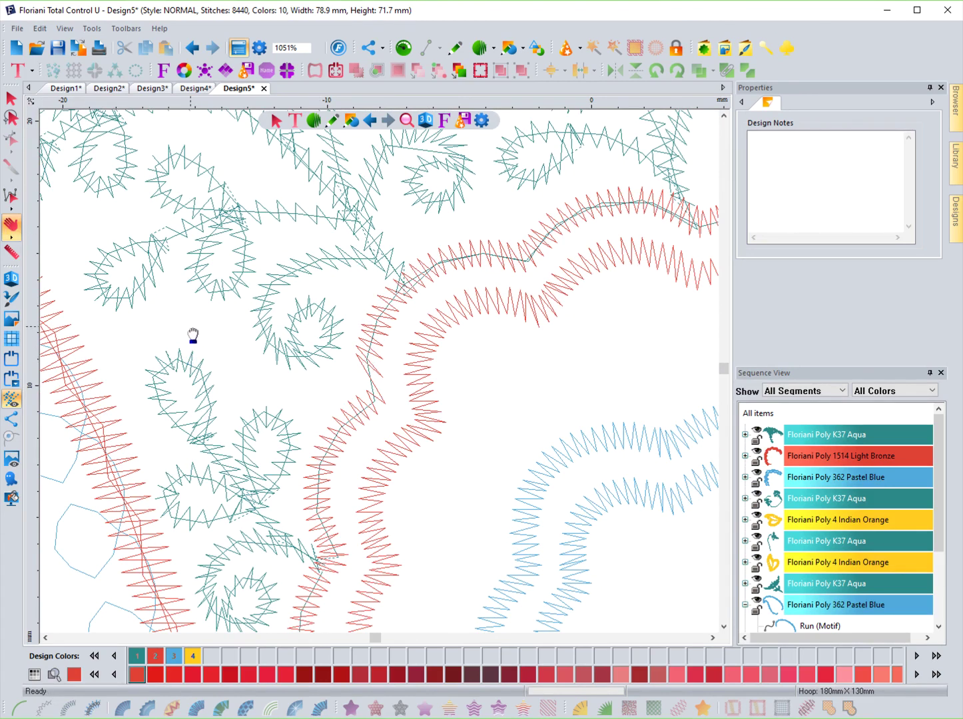
pyautogui.moveTo(183, 329)
pyautogui.mouseDown()
pyautogui.moveTo(349, 365)
pyautogui.moveTo(339, 412)
pyautogui.moveTo(344, 402)
pyautogui.moveTo(176, 398)
pyautogui.mouseUp()
pyautogui.moveTo(230, 264); pyautogui.dragTo(285, 381)
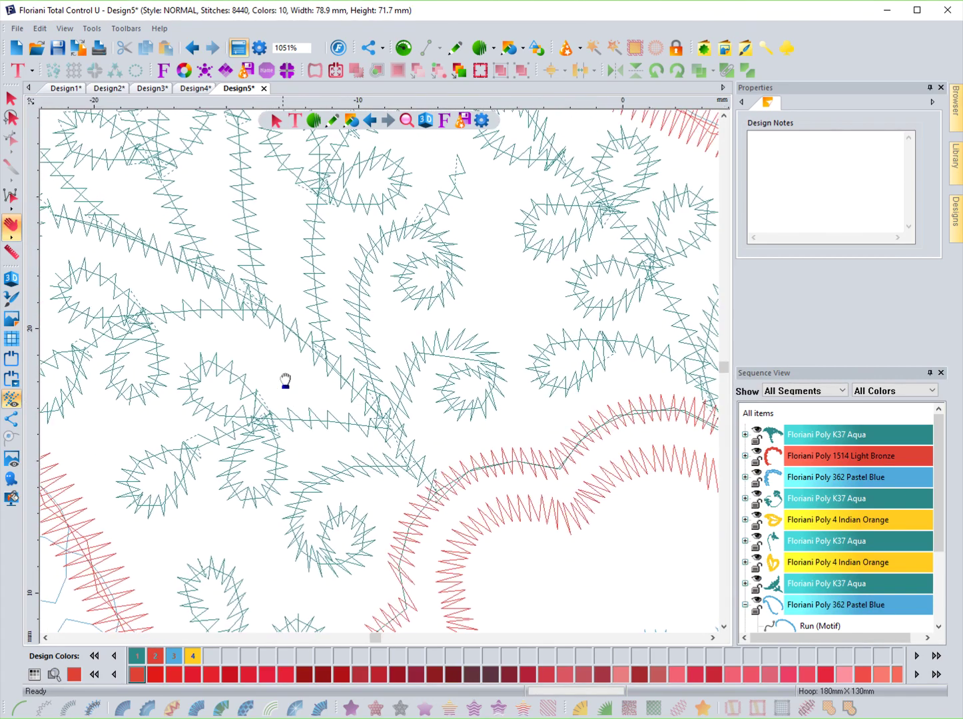
pyautogui.press('Escape')
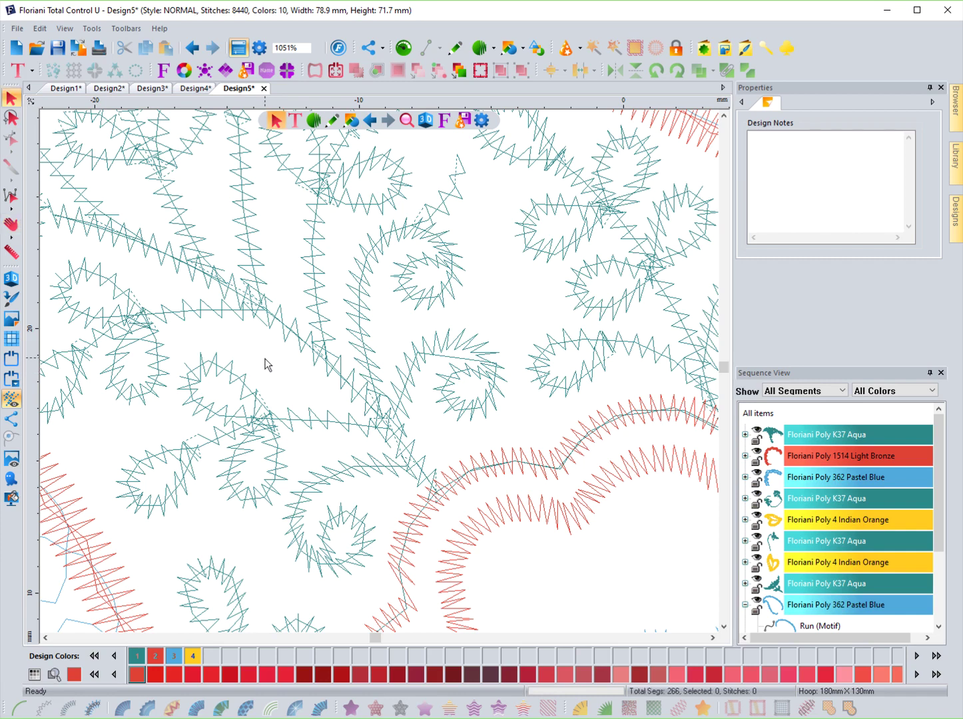
# Step: Choose the Magnifying Glass tool and fit the whole paisley design in the view
pyautogui.click(11, 234)
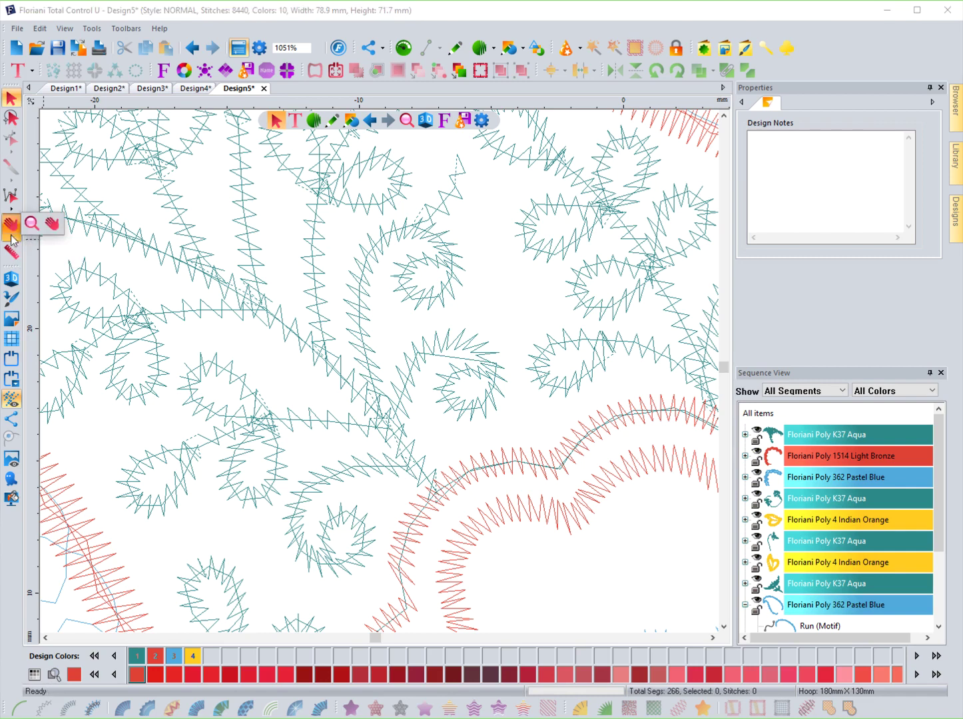
pyautogui.click(32, 223)
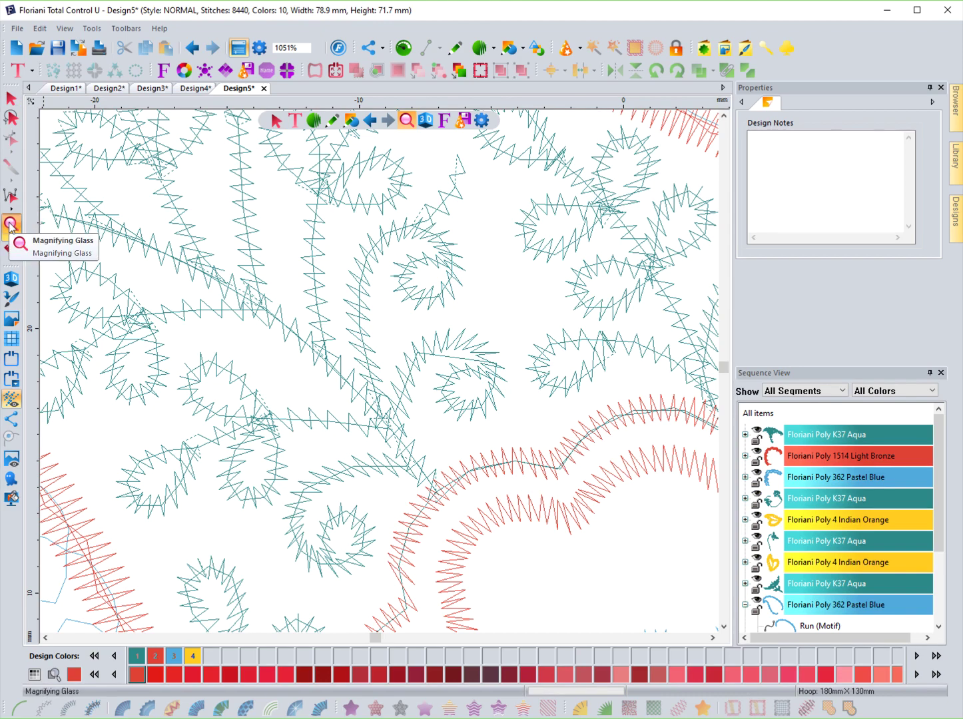
pyautogui.click(10, 225)
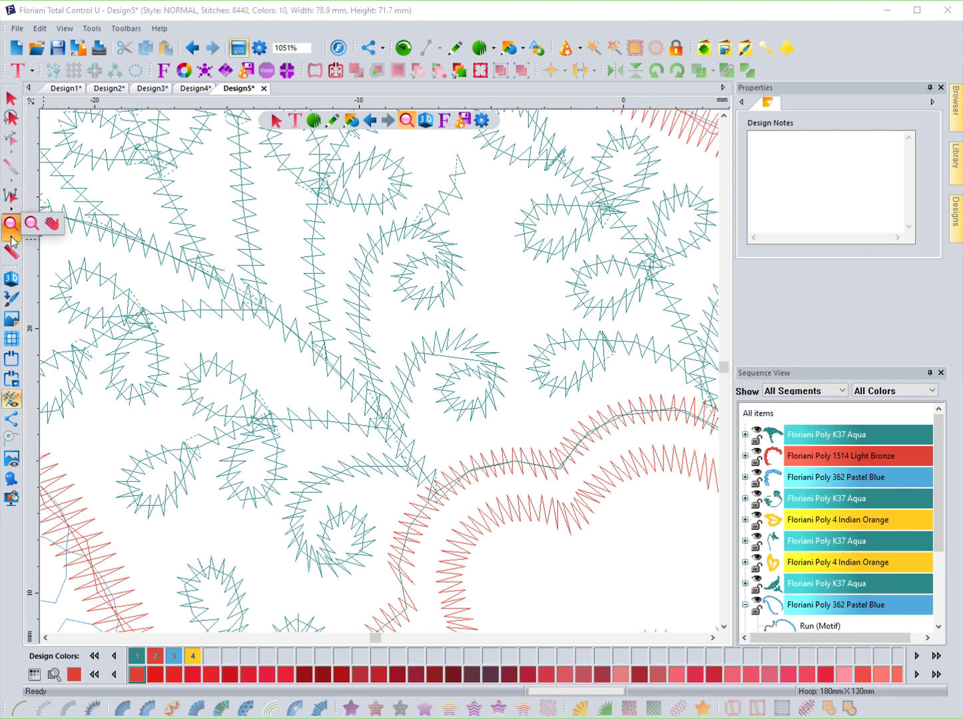
pyautogui.click(30, 225)
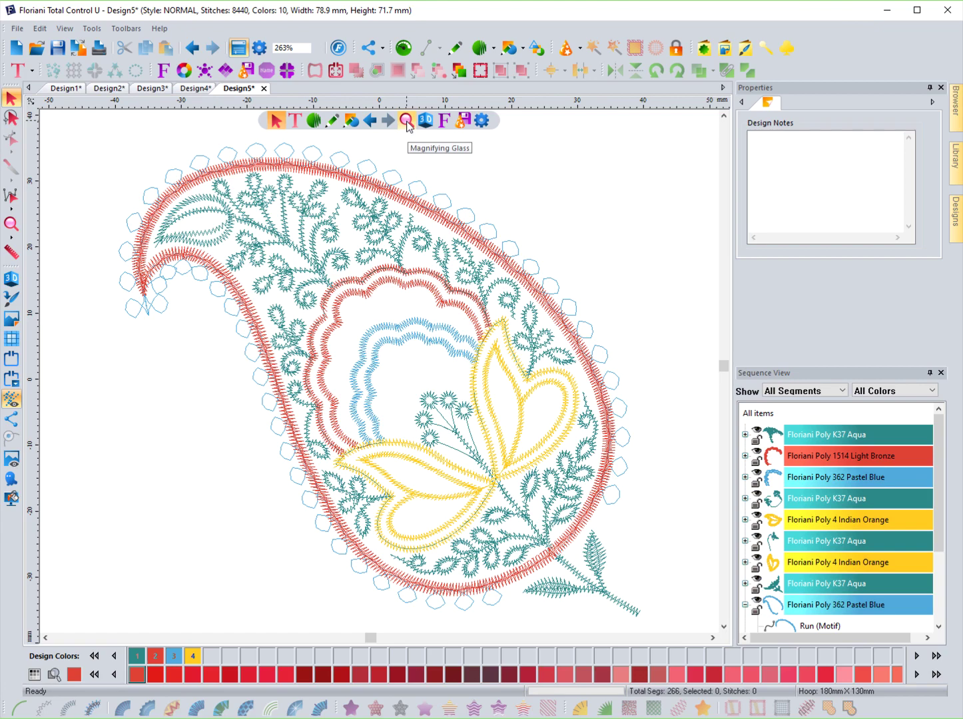
# Step: Shift the view with the Pan tool so the paisley sits further right, and return to the selection tool
pyautogui.click(11, 230)
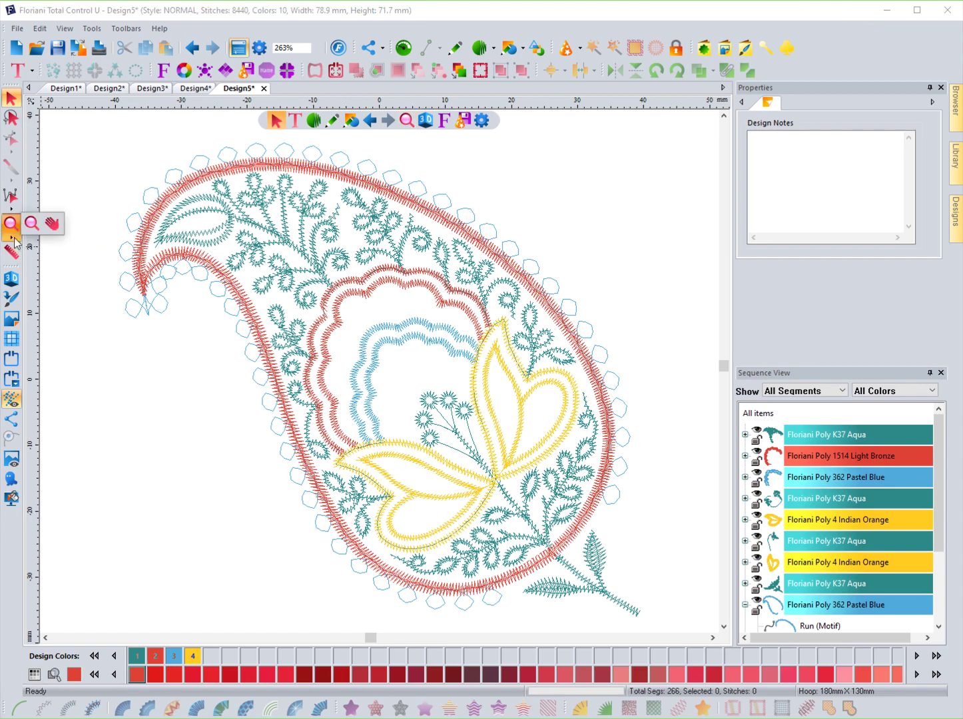
pyautogui.click(50, 226)
pyautogui.moveTo(71, 238); pyautogui.dragTo(226, 258)
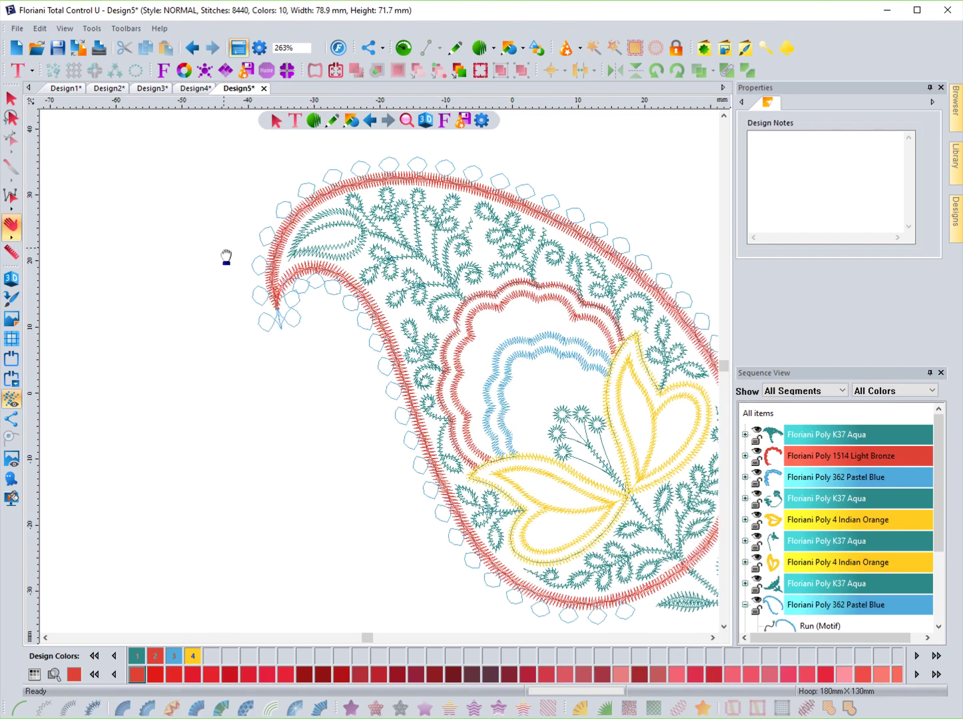
pyautogui.click(406, 120)
pyautogui.click(11, 98)
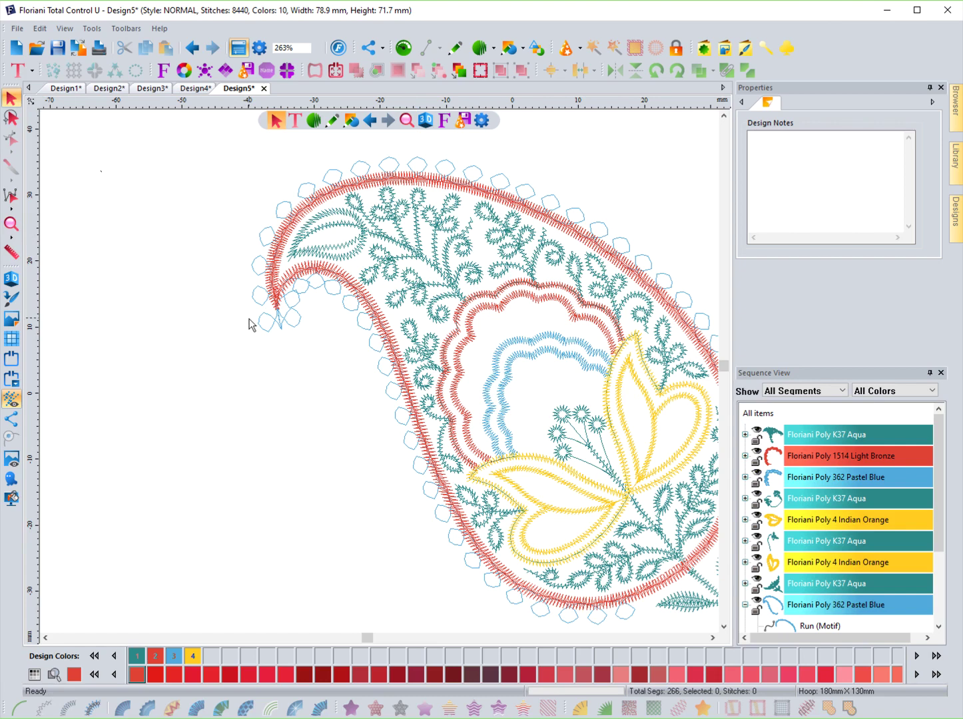
# Step: Zoom in near the paisley's curled tip, pan across the design to the yellow petals, and leave panning mode
pyautogui.scroll(-2, 274, 346)
pyautogui.scroll(3, 274, 345)
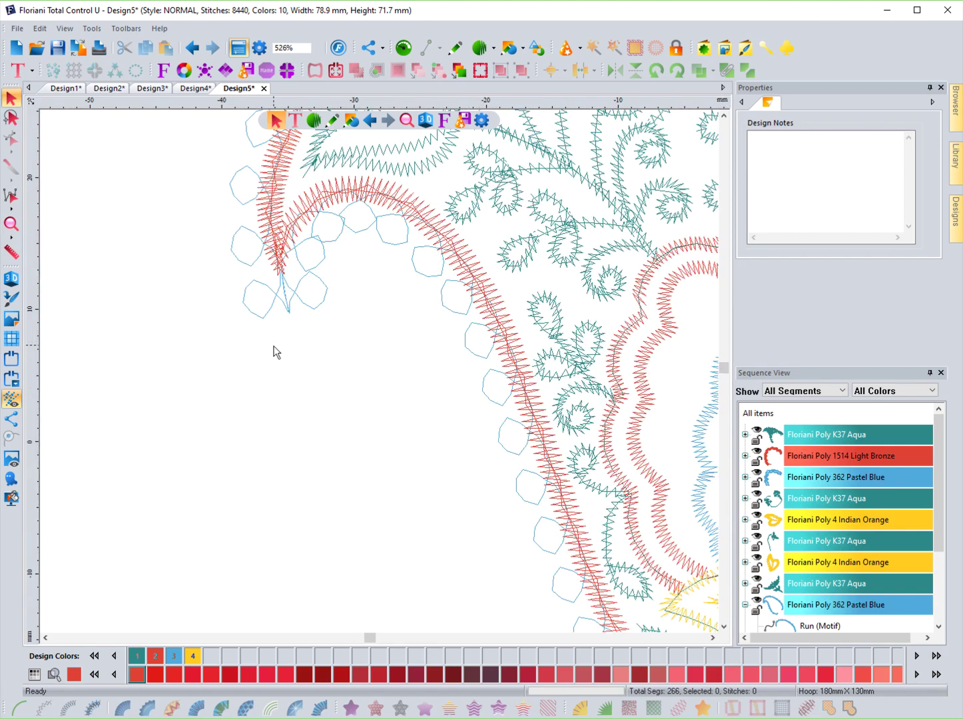
pyautogui.press('p')
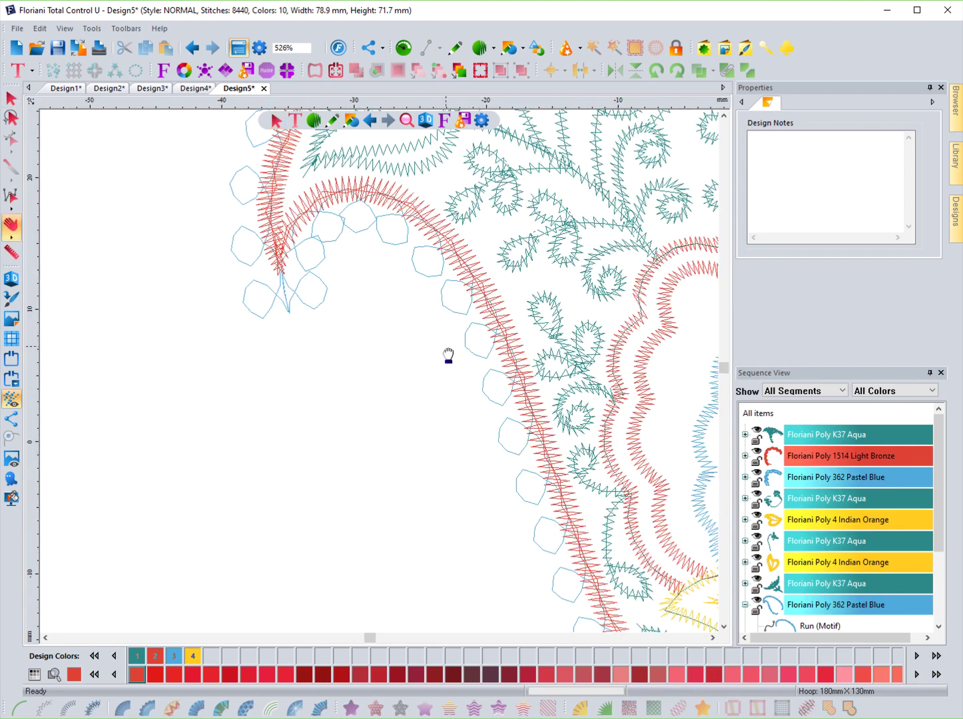
pyautogui.moveTo(473, 357); pyautogui.dragTo(260, 355)
pyautogui.moveTo(342, 269); pyautogui.dragTo(376, 286)
pyautogui.moveTo(234, 361); pyautogui.dragTo(221, 279)
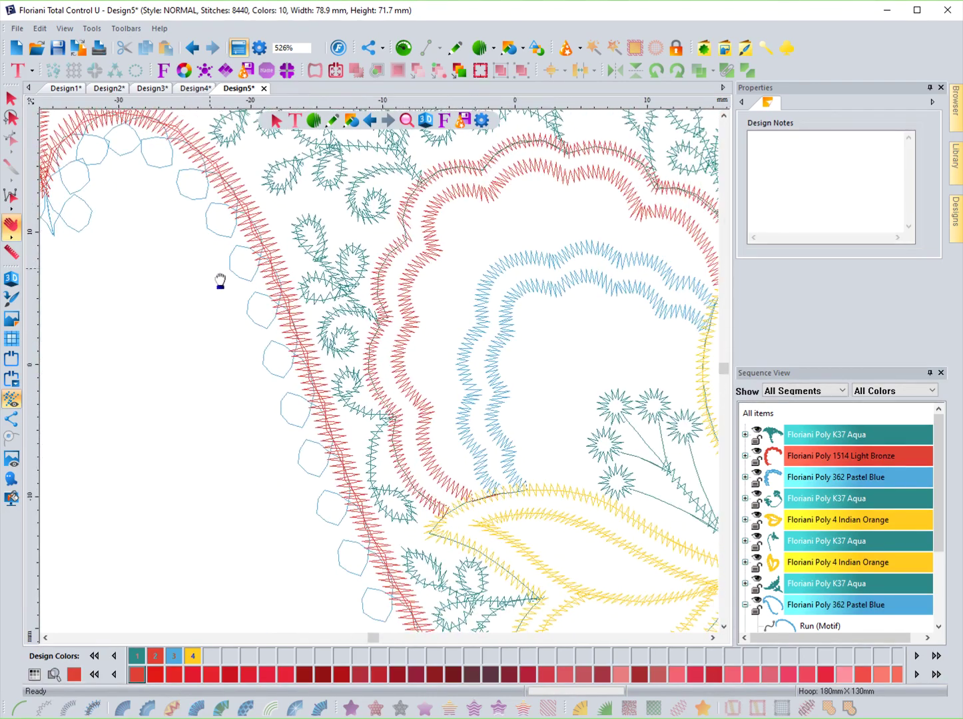
pyautogui.moveTo(500, 350); pyautogui.dragTo(451, 324)
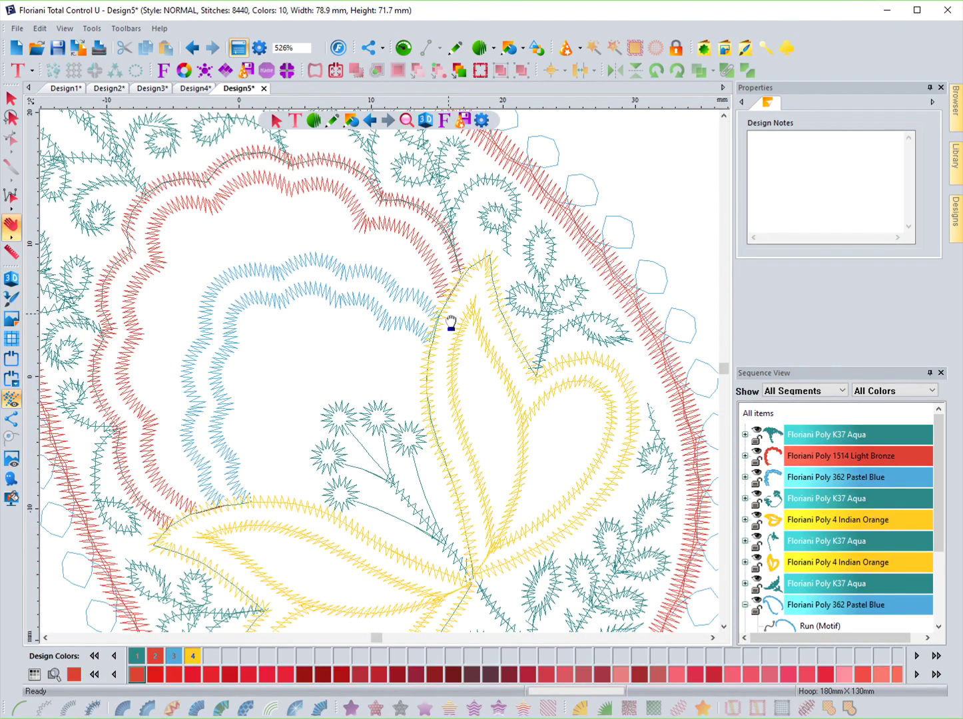
pyautogui.press('Escape')
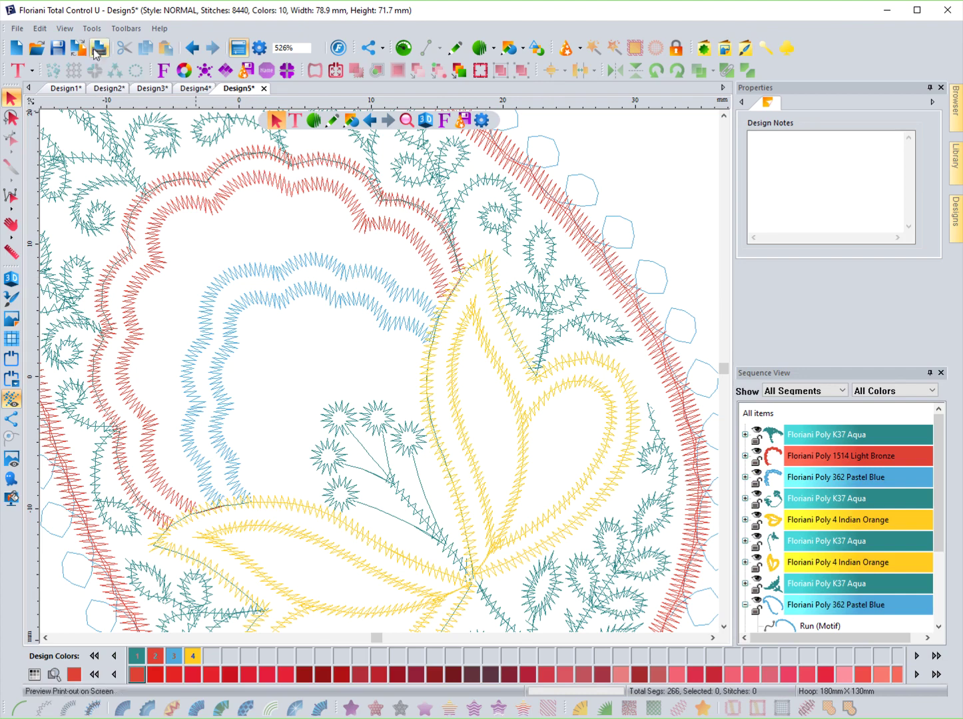
# Step: Show the Navigator and use it to zoom the design out to 281%, then in to 600%
pyautogui.click(65, 29)
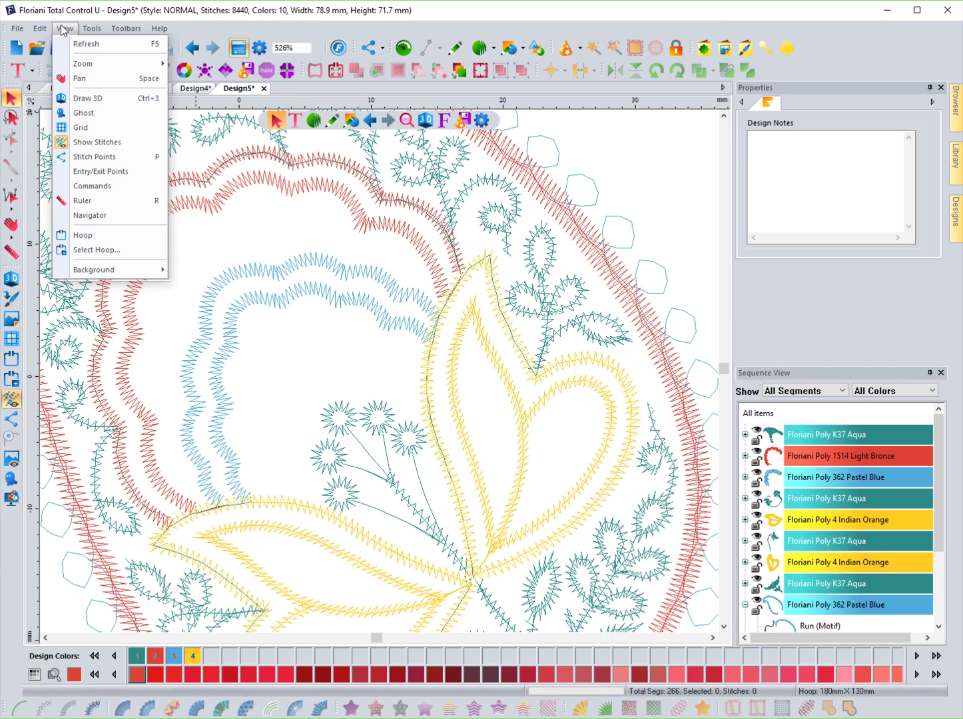
pyautogui.click(91, 215)
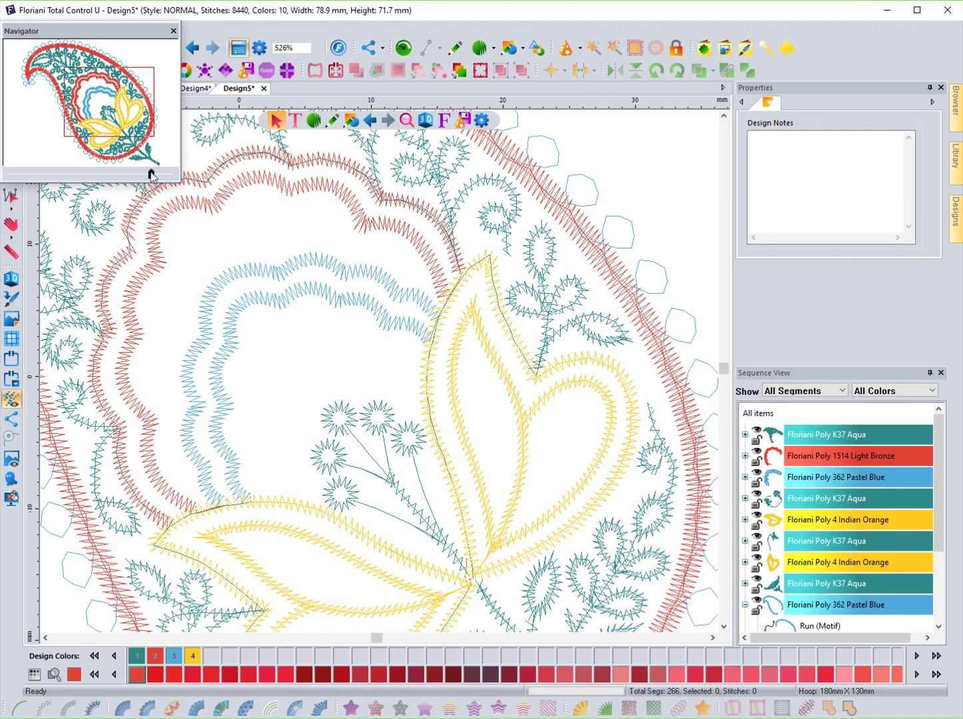
pyautogui.click(114, 174)
pyautogui.moveTo(117, 176); pyautogui.dragTo(84, 174)
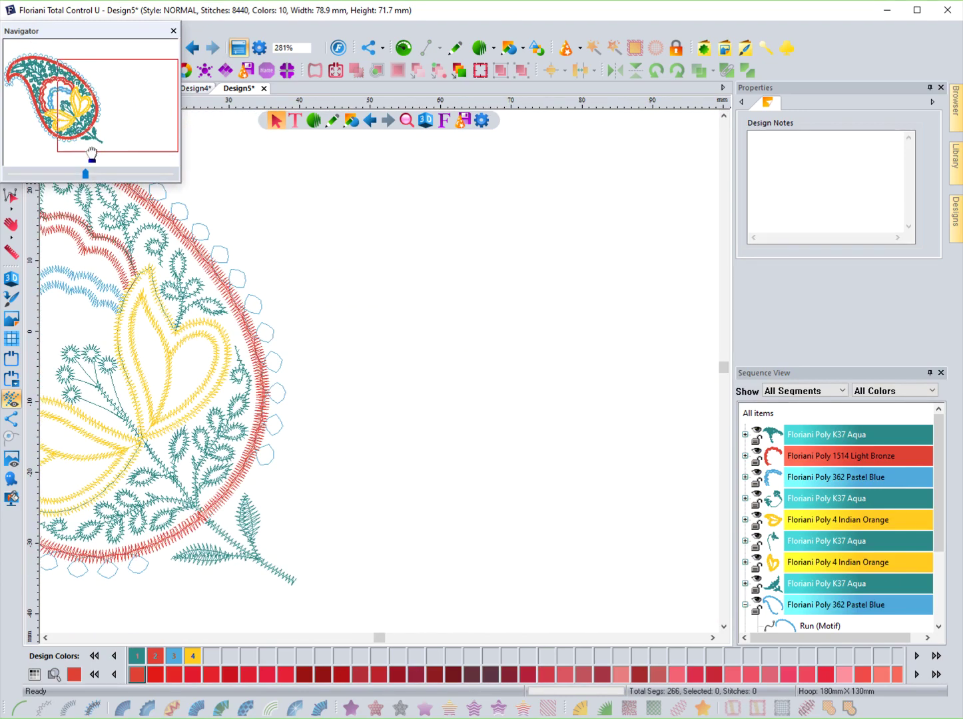
pyautogui.moveTo(84, 173); pyautogui.dragTo(170, 176)
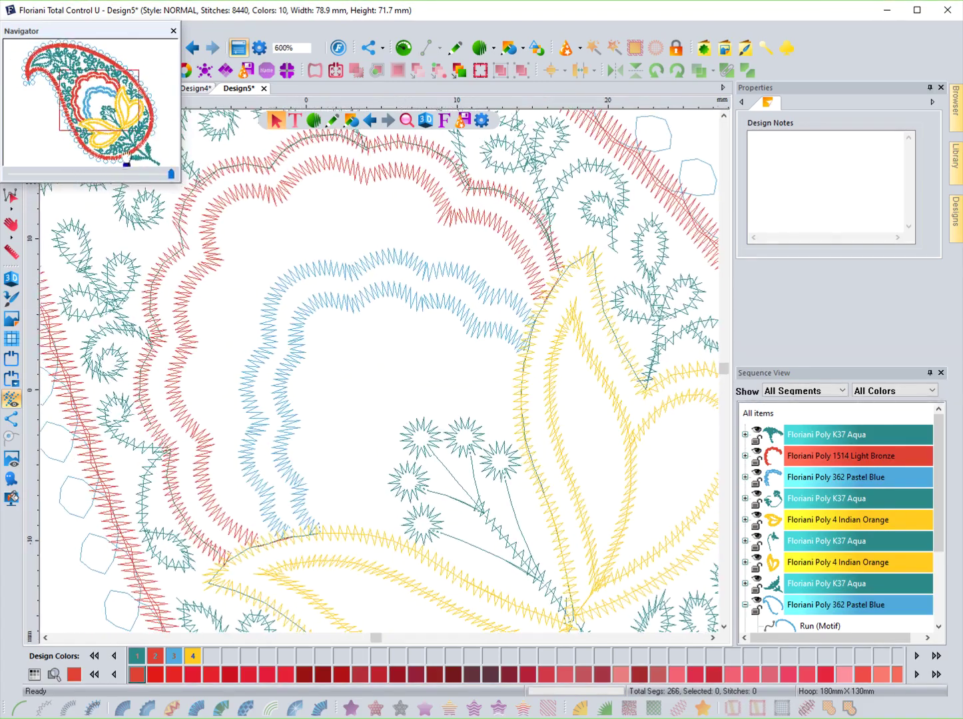
# Step: Move the Navigator's view frame to the paisley's outer border, zoom out to 263%, and close the Navigator
pyautogui.moveTo(78, 120); pyautogui.dragTo(110, 106)
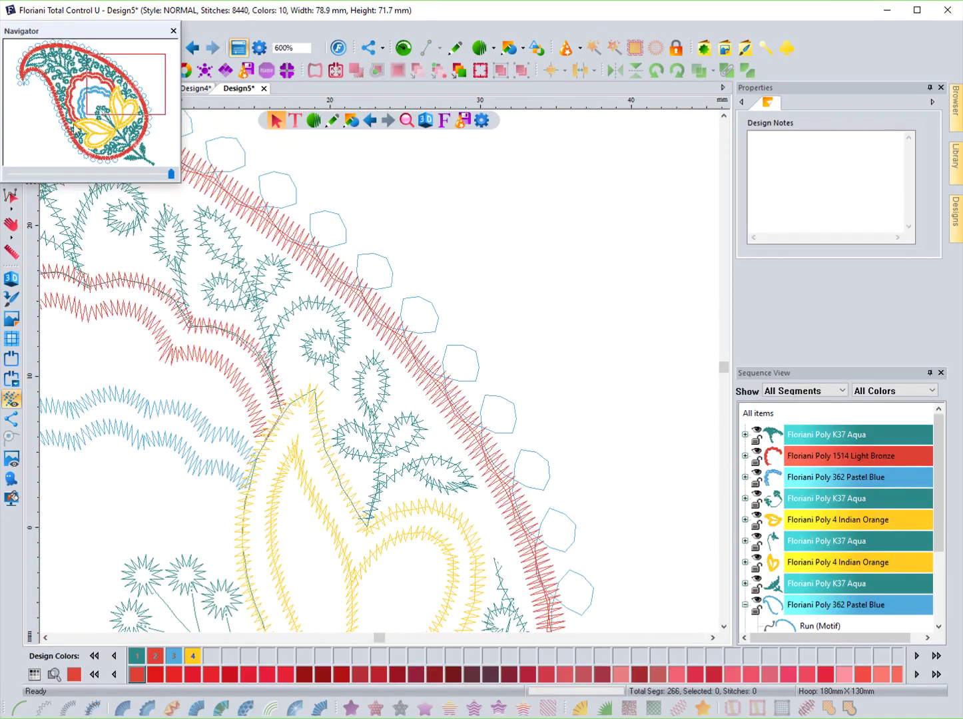
pyautogui.moveTo(171, 174); pyautogui.dragTo(82, 177)
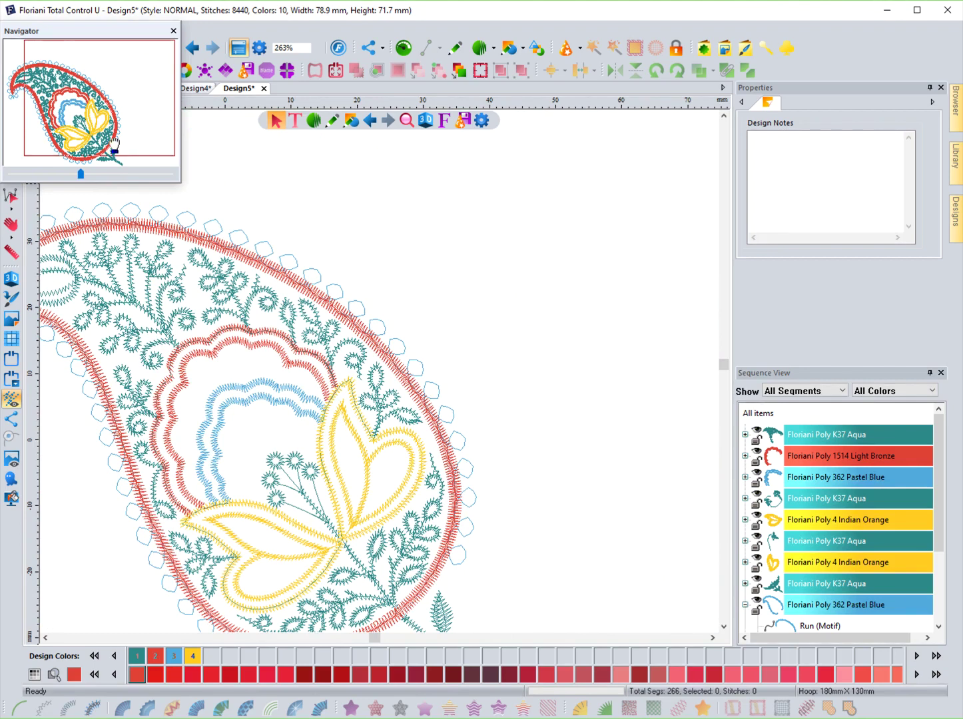
pyautogui.click(173, 30)
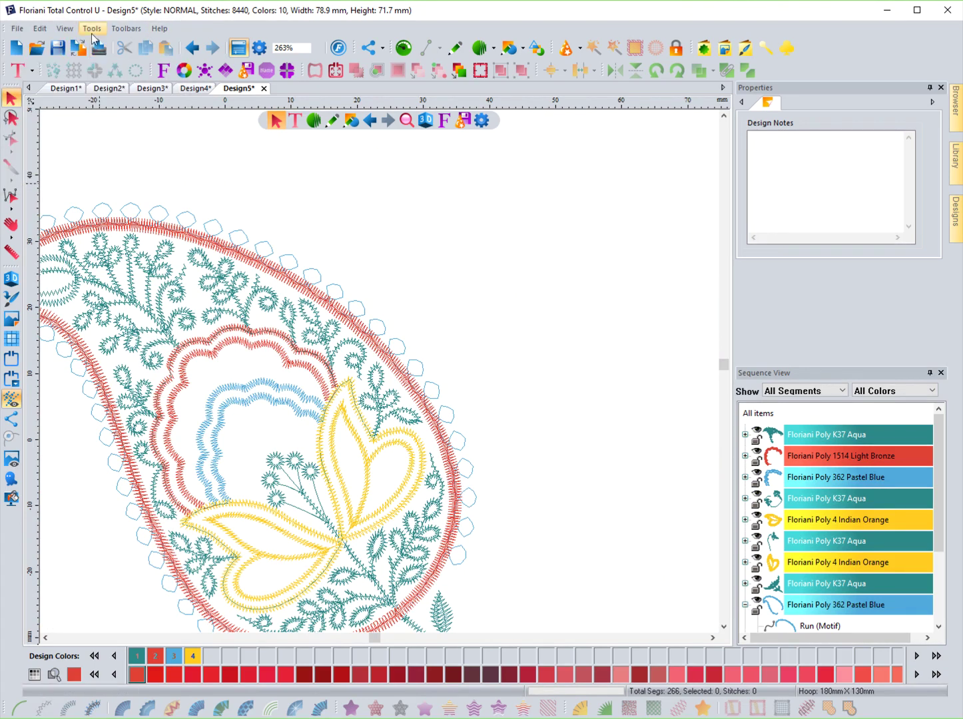
pyautogui.click(70, 30)
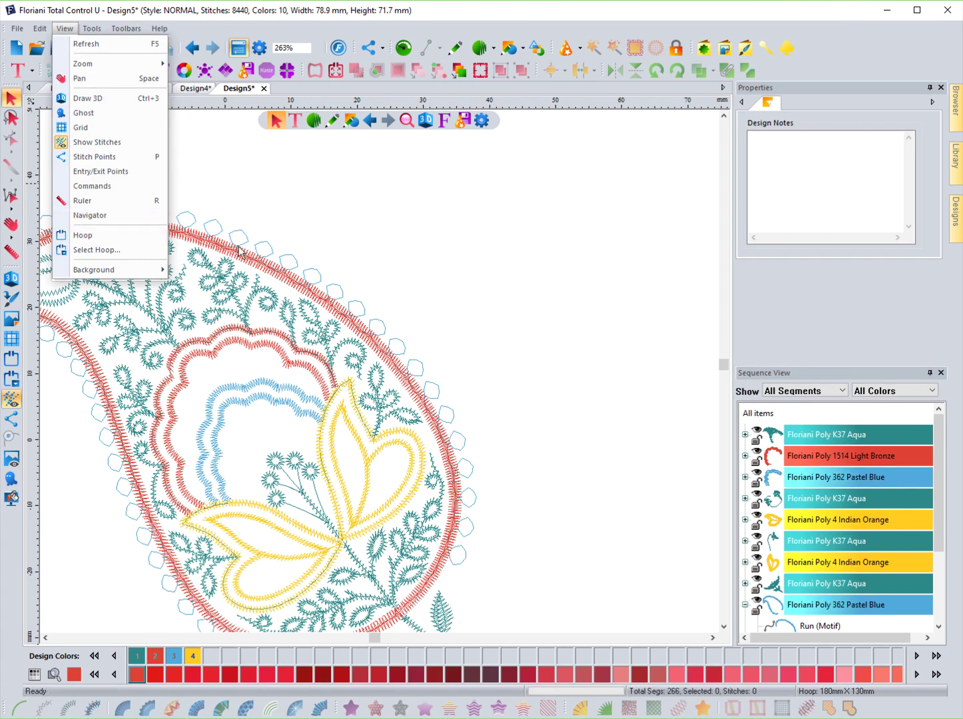
pyautogui.click(260, 229)
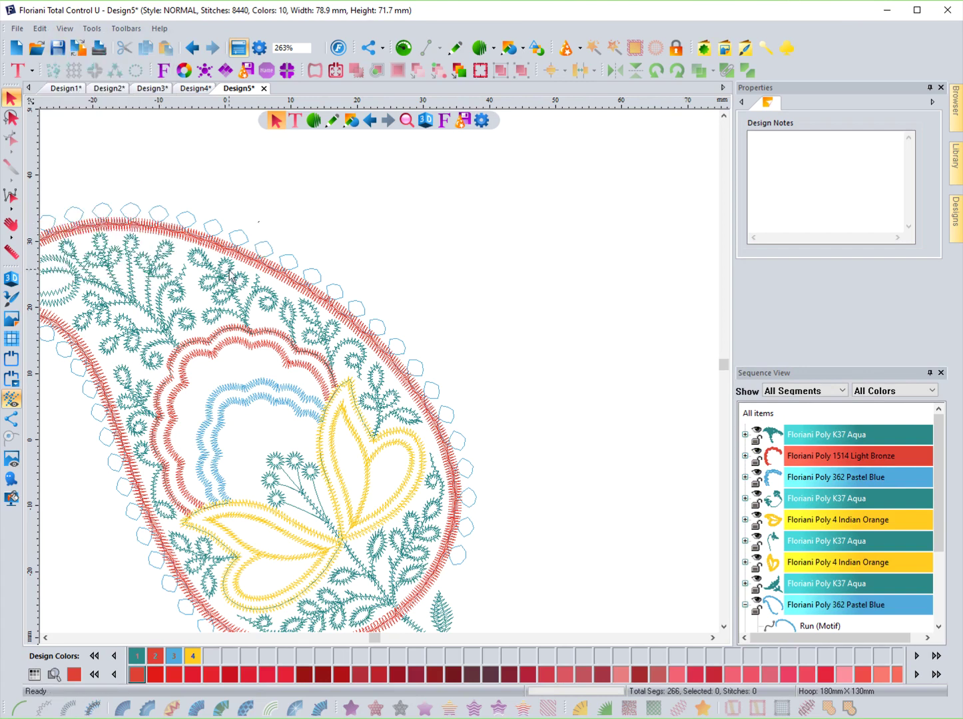
# Step: Zoom in to 526% on the paisley's upper border, then scroll the view sideways and down toward the yellow petals
pyautogui.scroll(1, 230, 273)
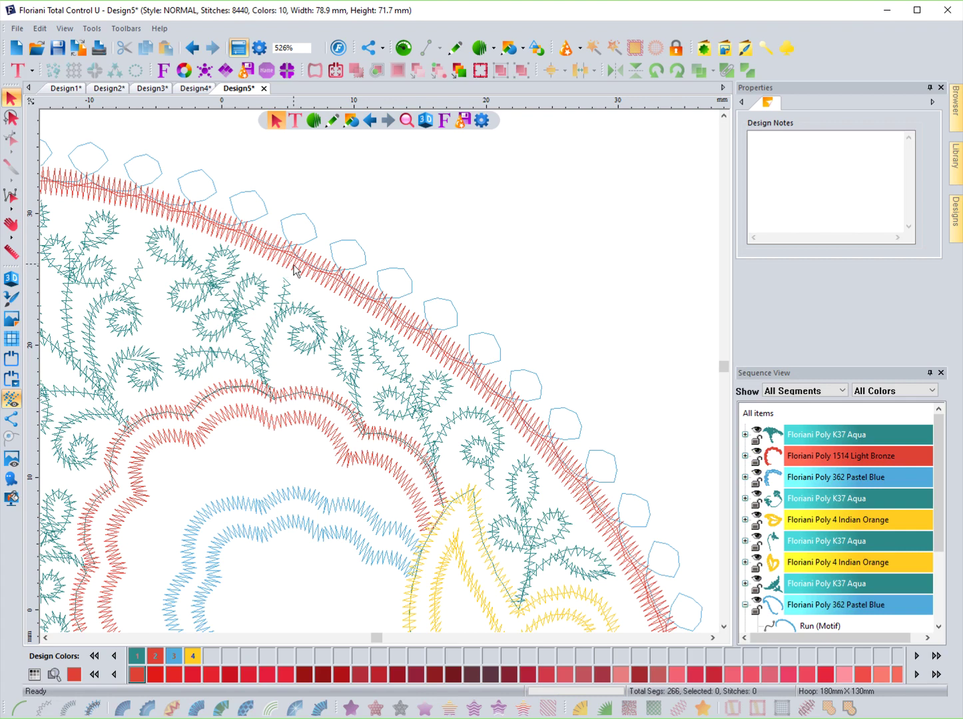
pyautogui.scroll(-4, 295, 274)
pyautogui.scroll(4, 295, 273)
pyautogui.click(712, 637)
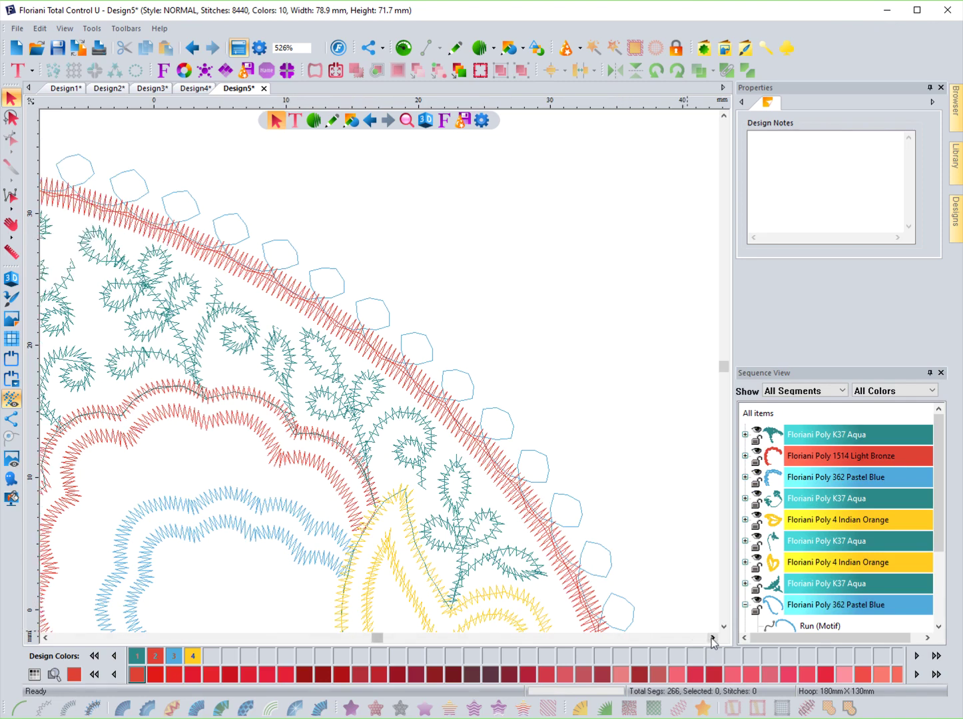
pyautogui.click(723, 626)
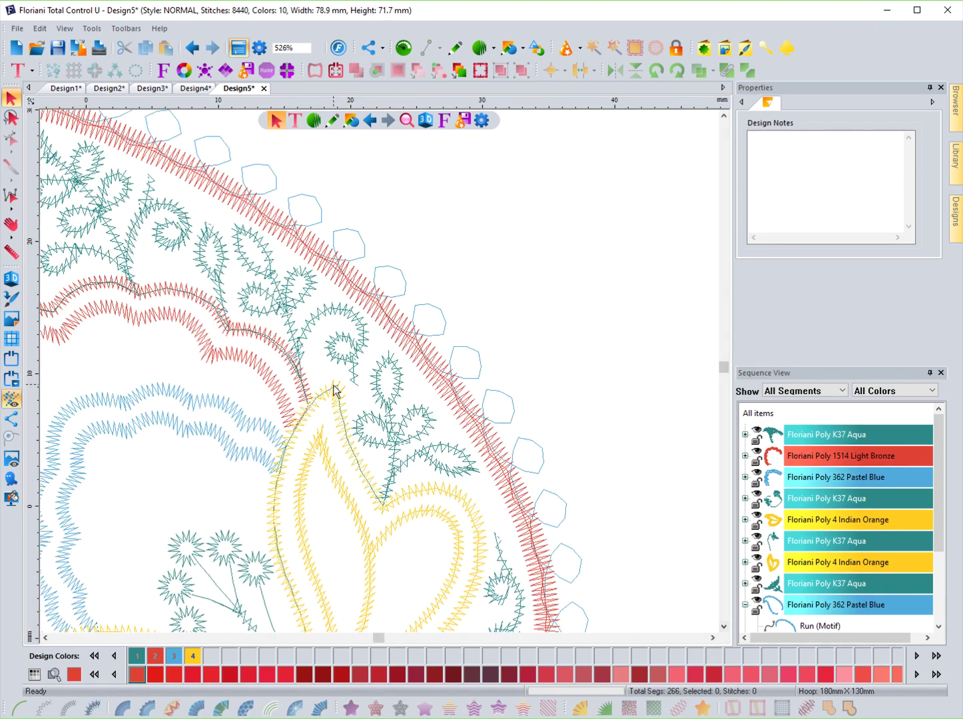
# Step: Zoom out and in around the aqua vines beside the scalloped flower, ending at 263%
pyautogui.scroll(-1, 333, 371)
pyautogui.scroll(-2, 320, 370)
pyautogui.scroll(3, 293, 353)
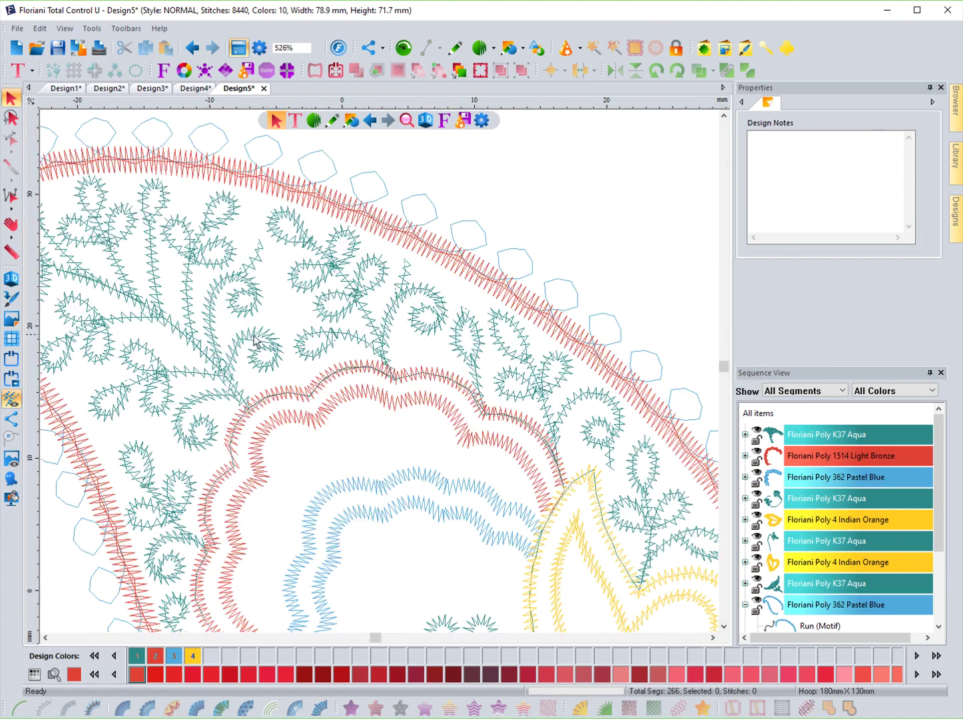
pyautogui.scroll(-3, 90, 212)
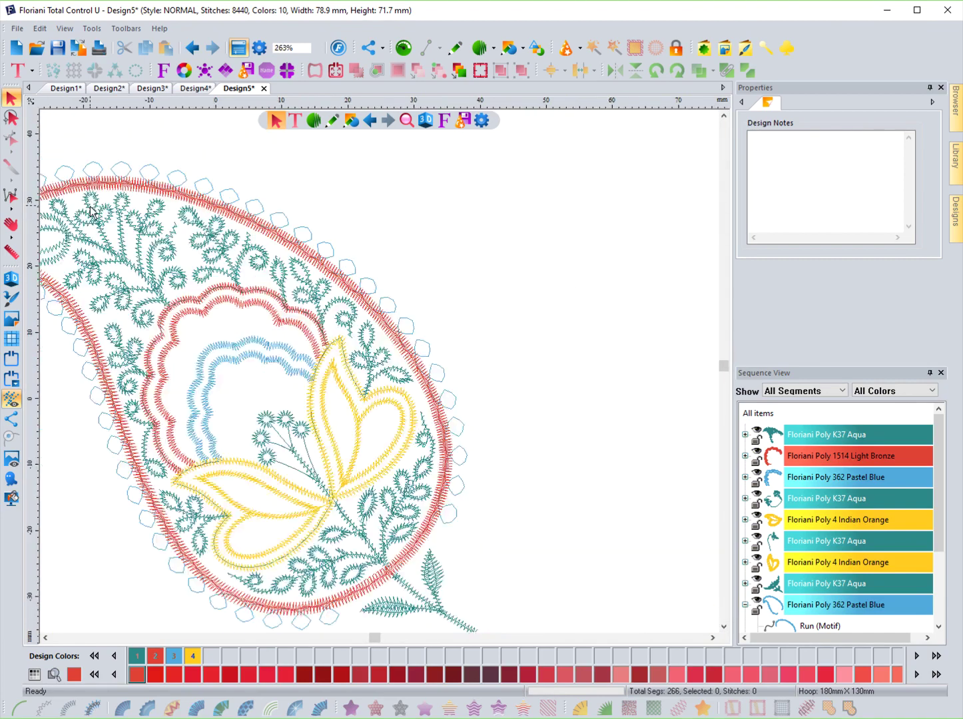
# Step: Zoom in to 2104% where the aqua stem meets the red border, back out to 263%, and in again to 526%
pyautogui.scroll(2, 90, 212)
pyautogui.scroll(-1, 409, 596)
pyautogui.scroll(1, 410, 592)
pyautogui.scroll(1, 410, 595)
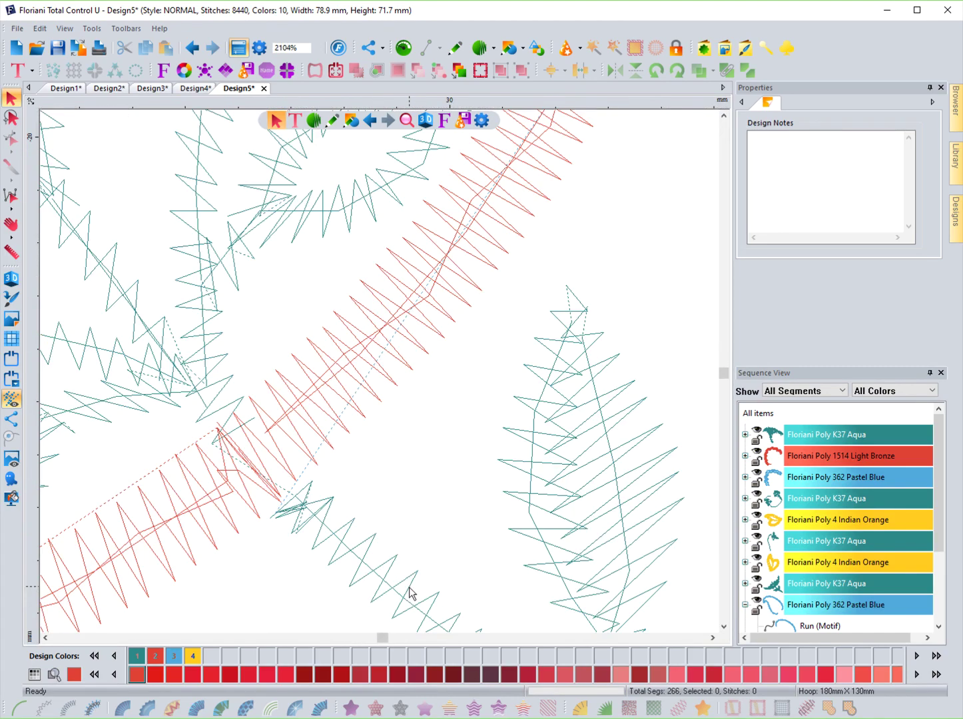
pyautogui.scroll(-2, 410, 594)
pyautogui.scroll(4, 409, 592)
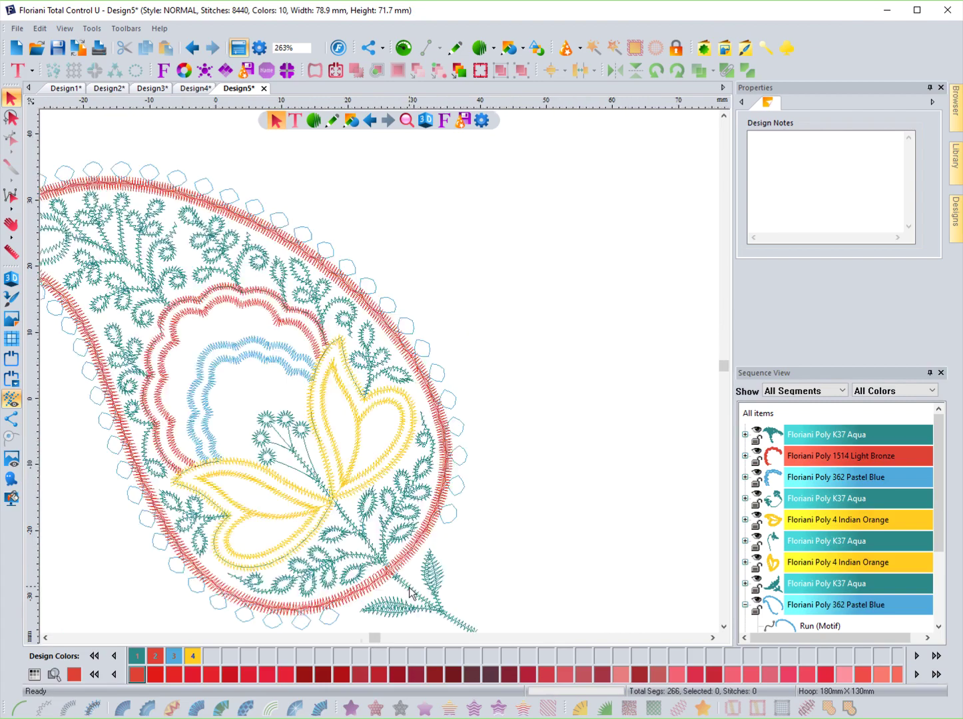
pyautogui.scroll(-2, 410, 593)
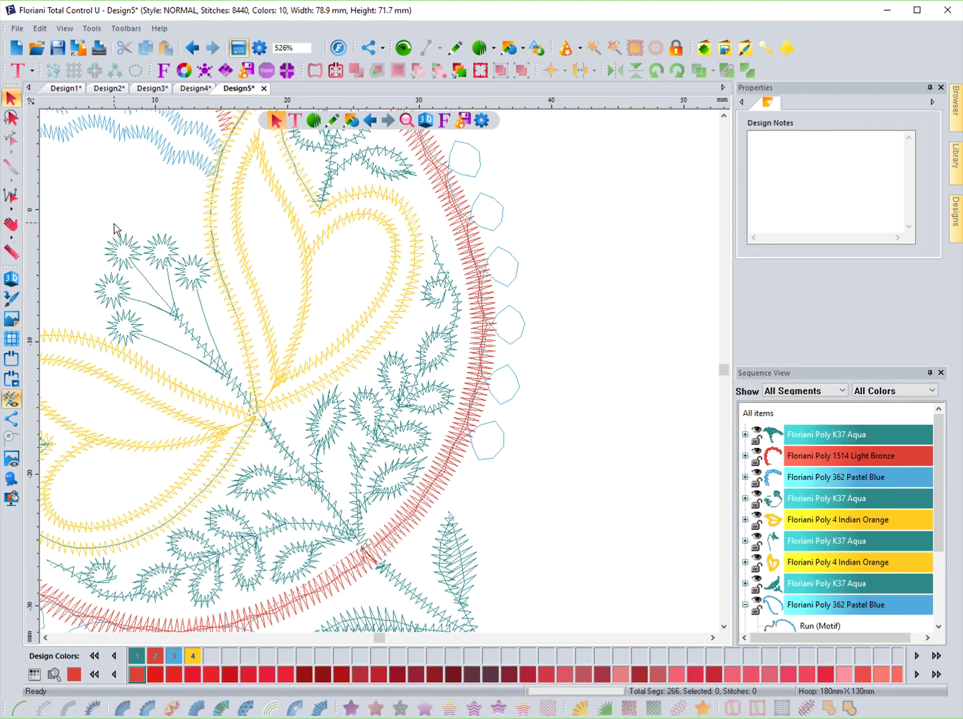
# Step: Pan the design with the Pan tool to bring the blue scalloped outline into view, and leave panning mode
pyautogui.click(11, 224)
pyautogui.moveTo(71, 233); pyautogui.dragTo(172, 336)
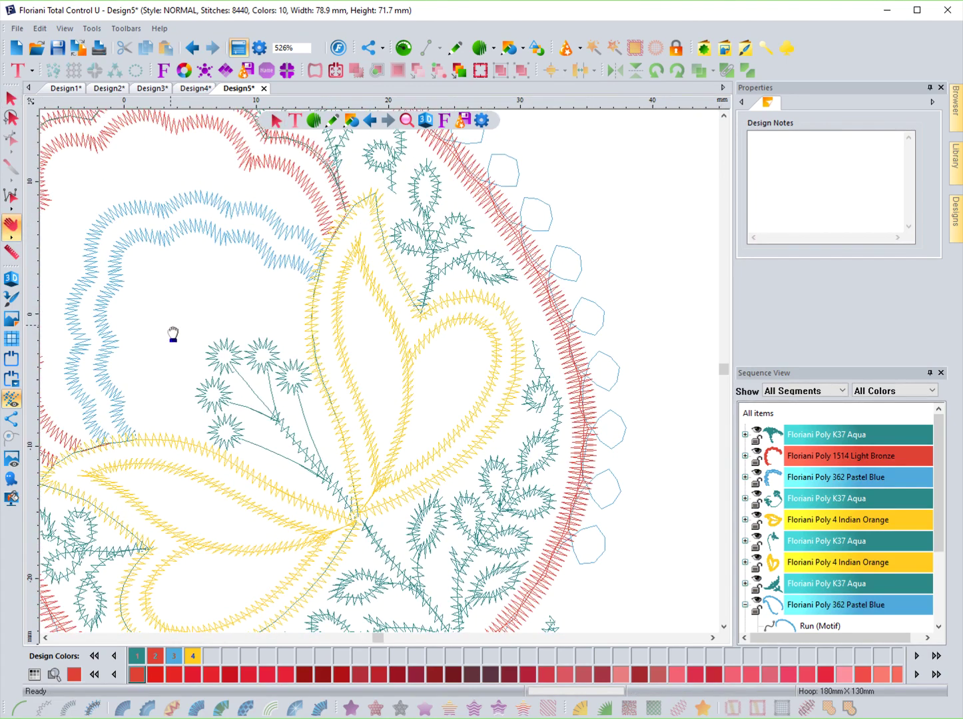
pyautogui.press('Escape')
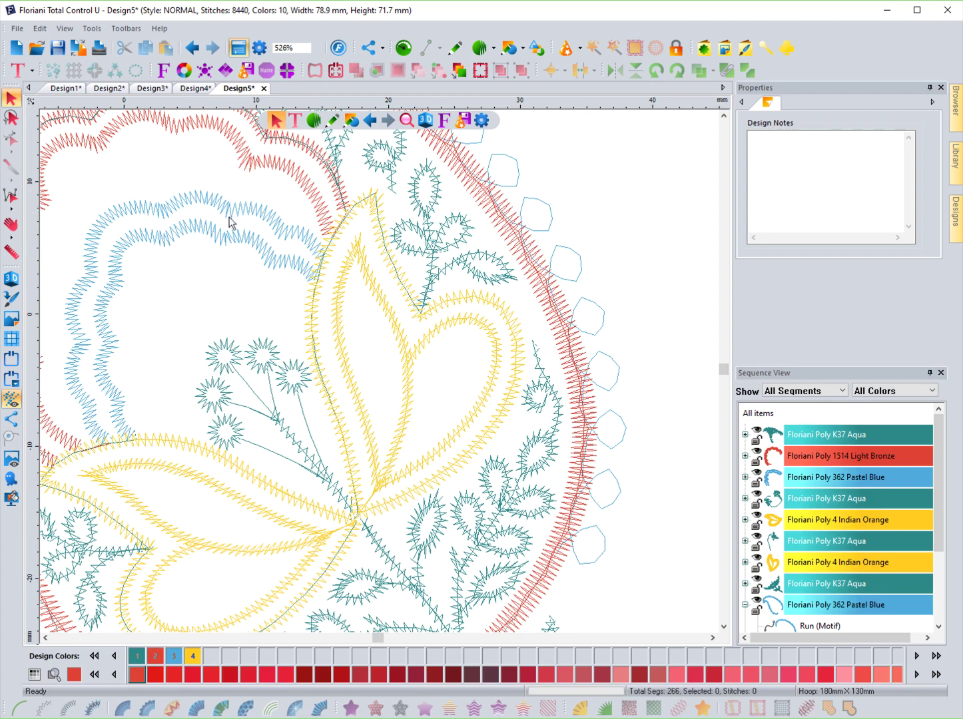
# Step: Enable auto scrolling in the Environment preferences and apply the setting
pyautogui.click(482, 122)
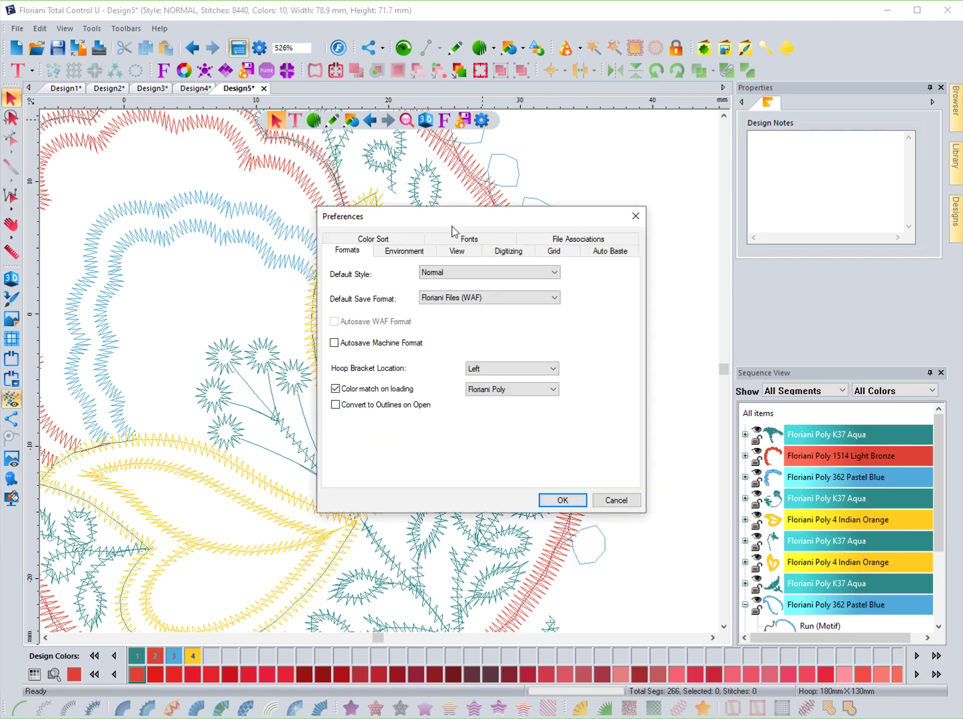
pyautogui.click(406, 253)
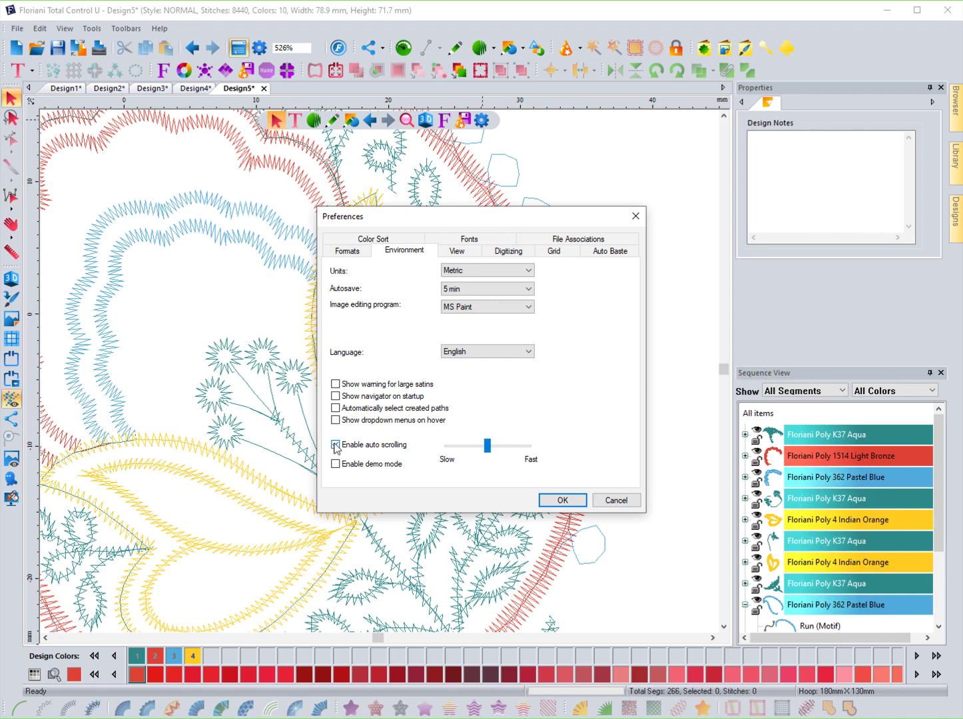
pyautogui.click(335, 446)
pyautogui.click(564, 503)
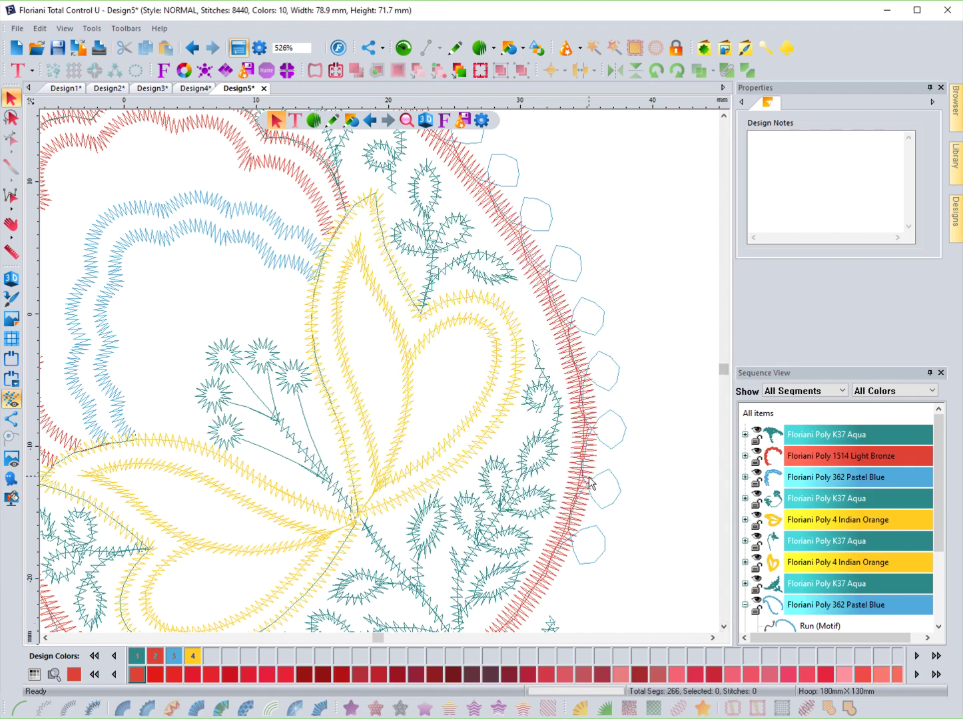
# Step: Start an artwork path outside the paisley's outer border and place zigzag points away from it, letting the view auto-scroll
pyautogui.click(327, 127)
pyautogui.click(598, 203)
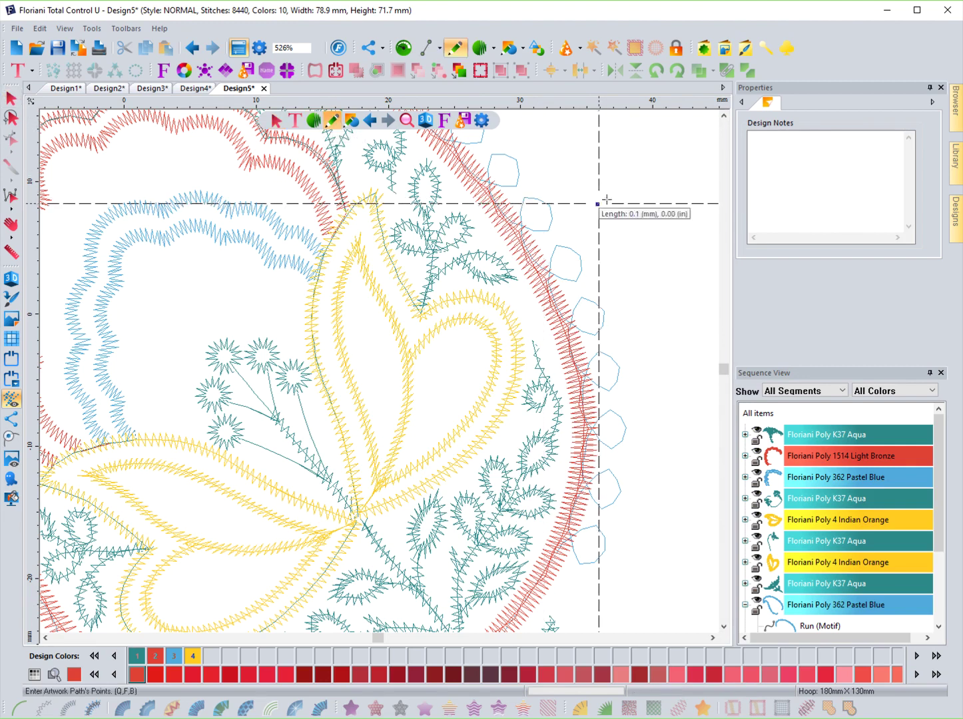
pyautogui.click(633, 183)
pyautogui.click(671, 162)
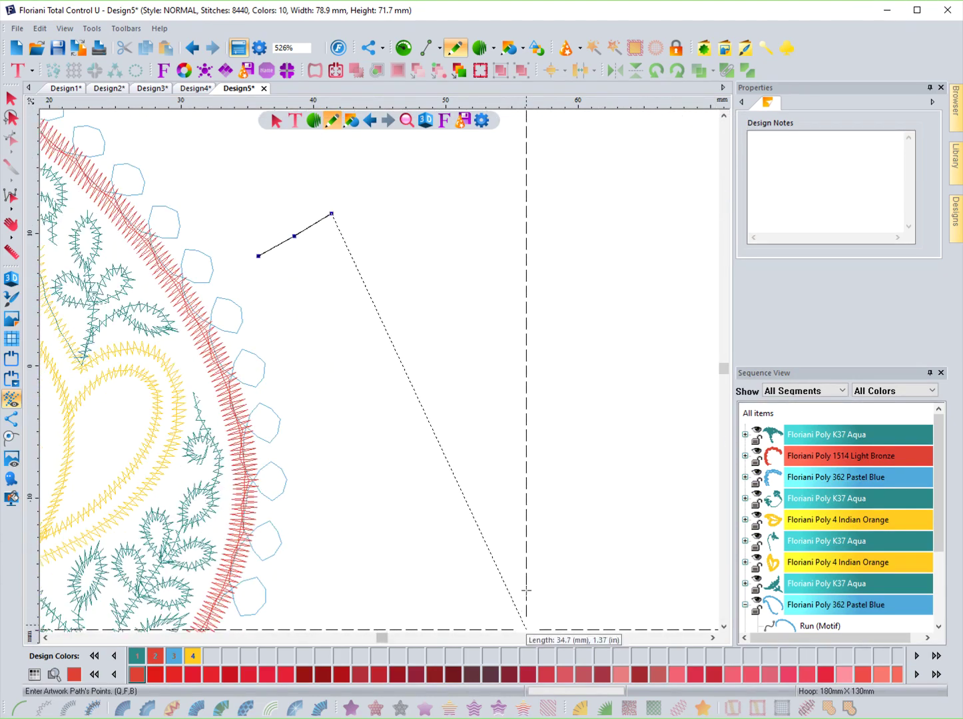
pyautogui.click(410, 281)
pyautogui.click(476, 243)
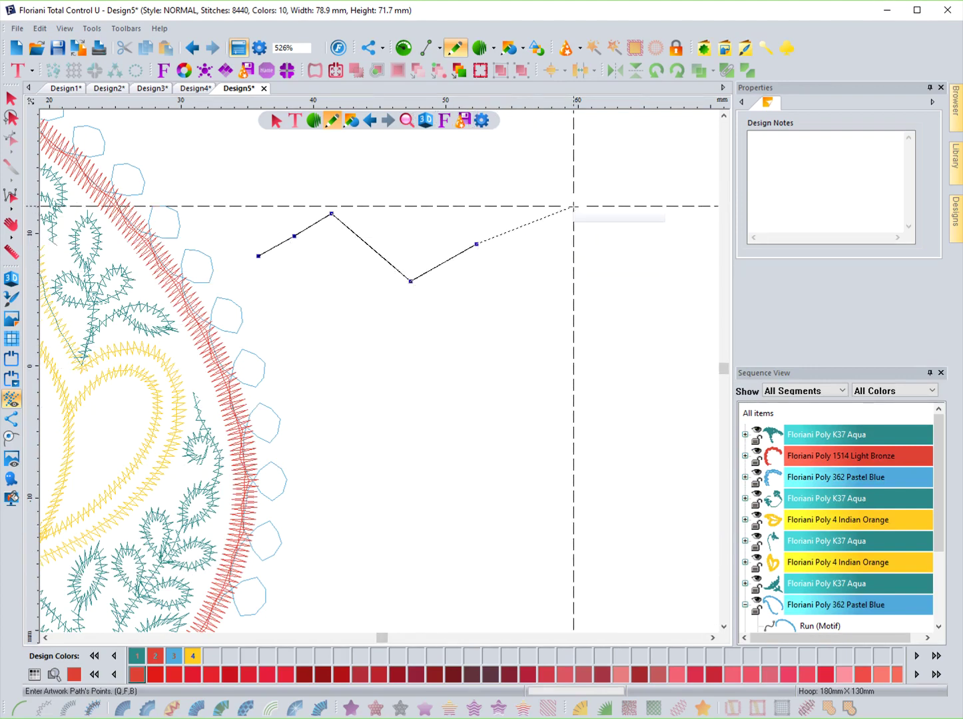
pyautogui.click(573, 206)
pyautogui.click(656, 206)
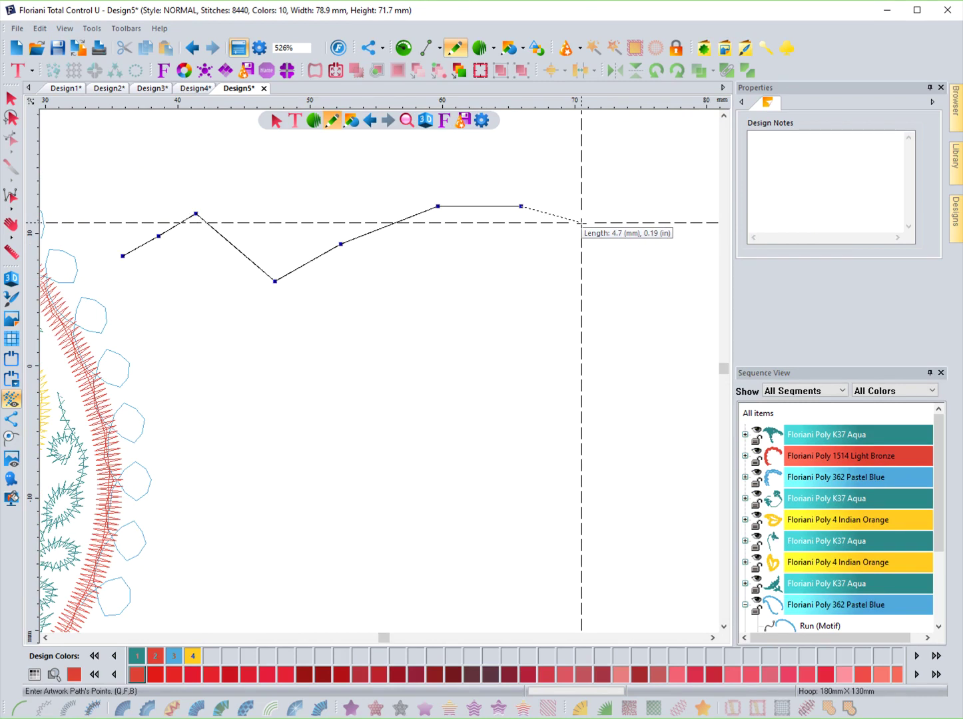
# Step: Extend the artwork path further right, turn it back beneath itself, and finish it as an open shape about 58 by 14 mm
pyautogui.click(599, 218)
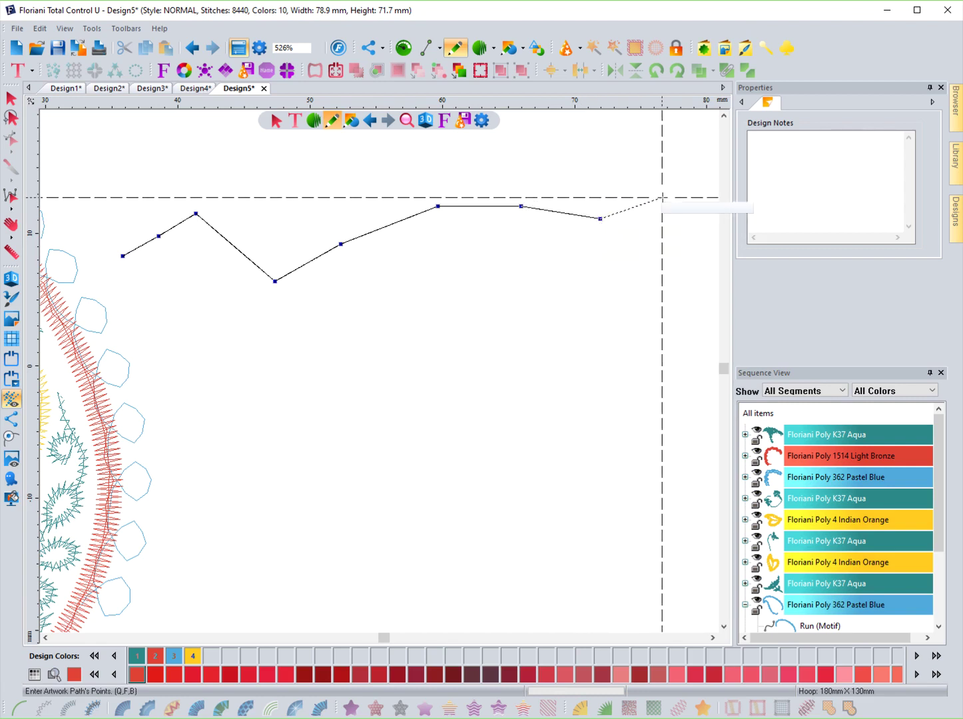
pyautogui.click(662, 197)
pyautogui.click(674, 236)
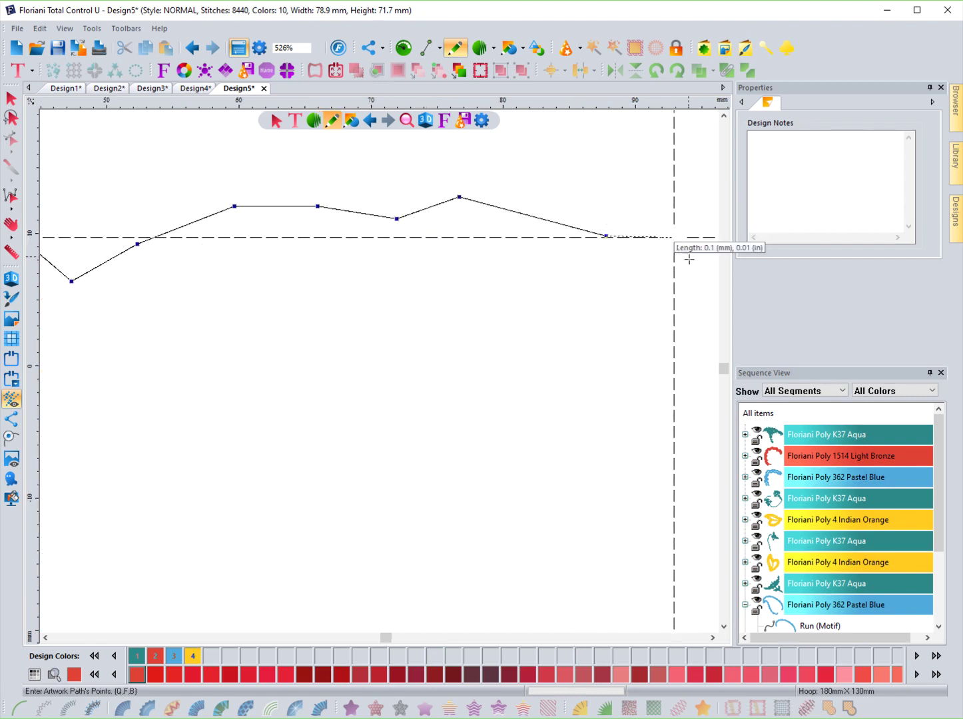
pyautogui.scroll(-1, 681, 310)
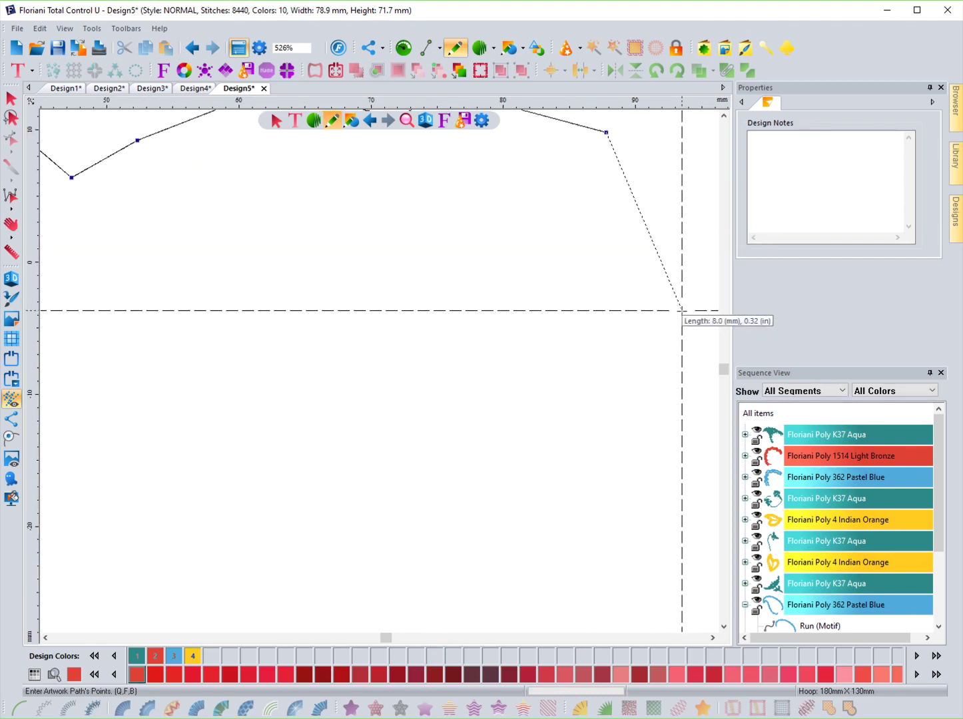
pyautogui.scroll(2, 681, 310)
pyautogui.click(685, 300)
pyautogui.click(643, 348)
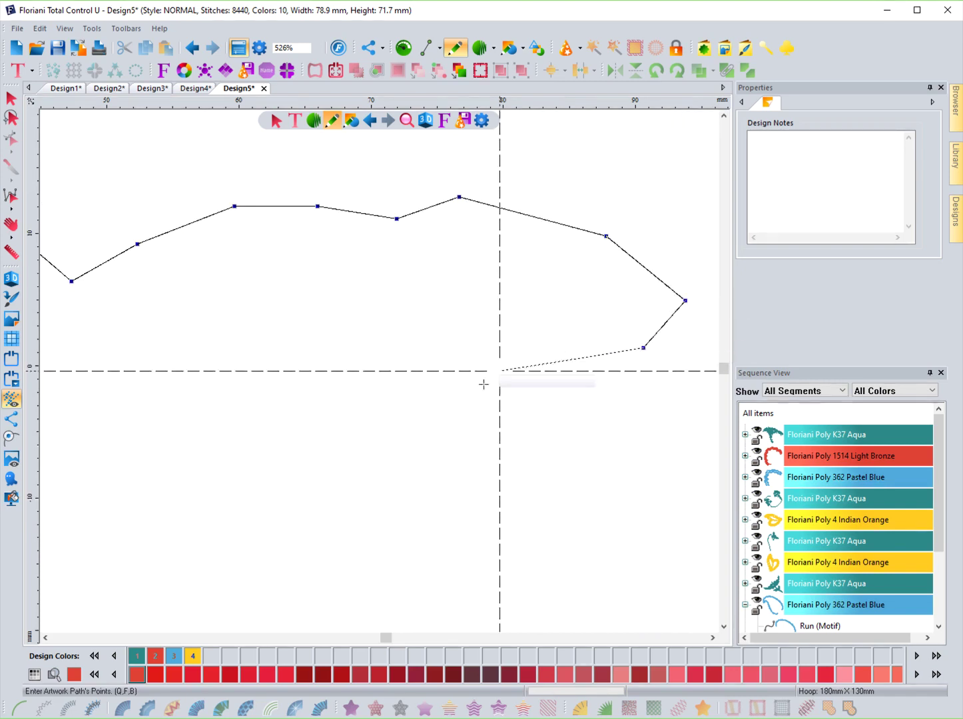
pyautogui.click(484, 383)
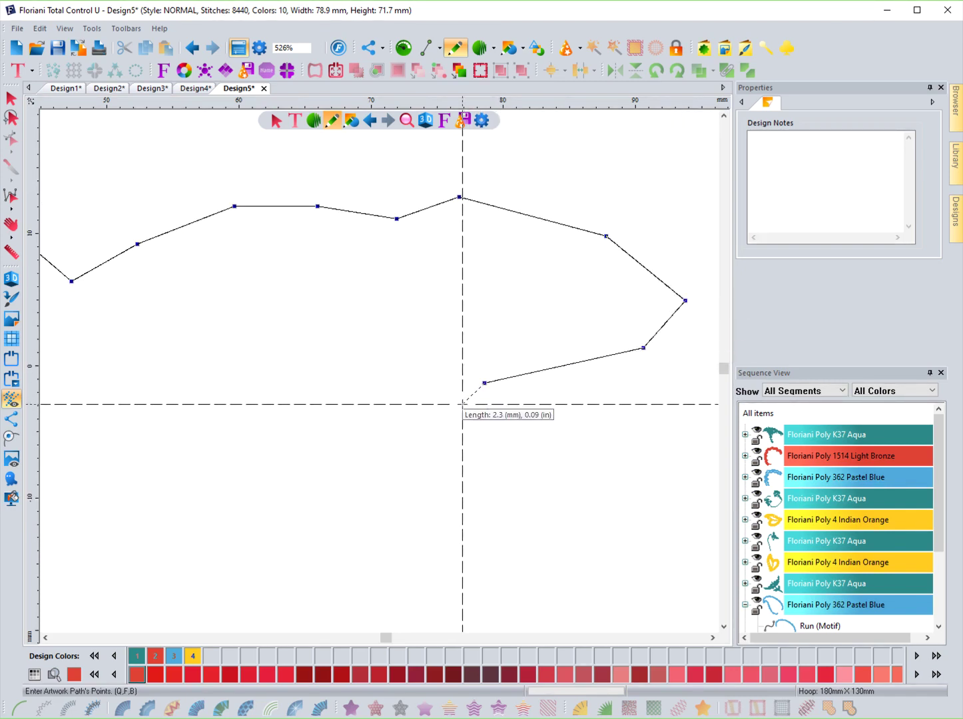
pyautogui.press('Return')
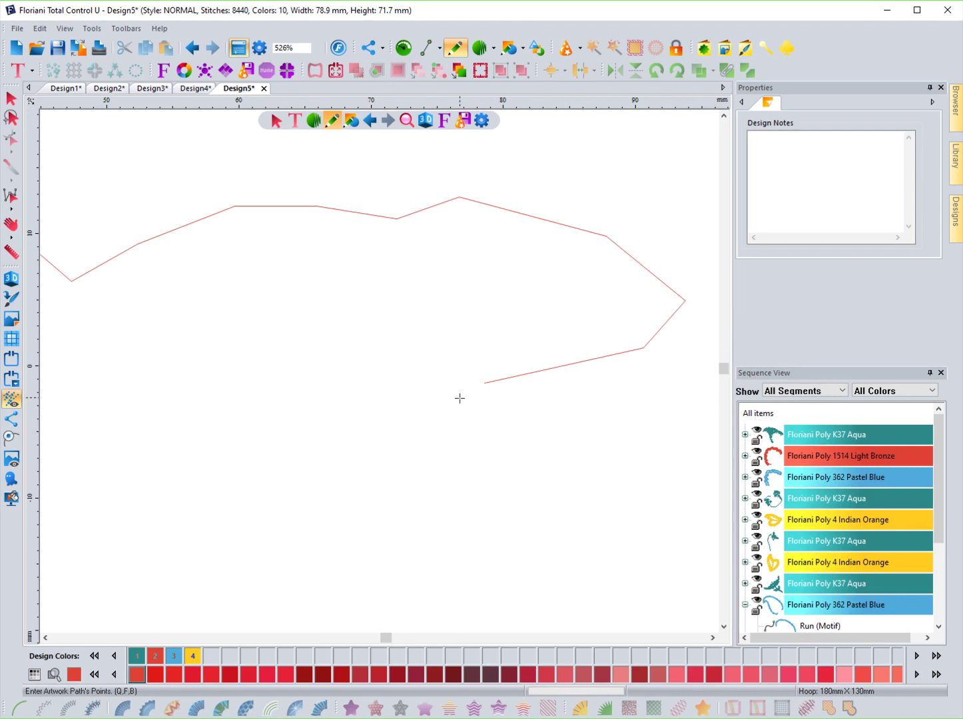
# Step: Return to the selection tool with the new artwork path selected and zoom out to 132% to see all of it
pyautogui.click(11, 98)
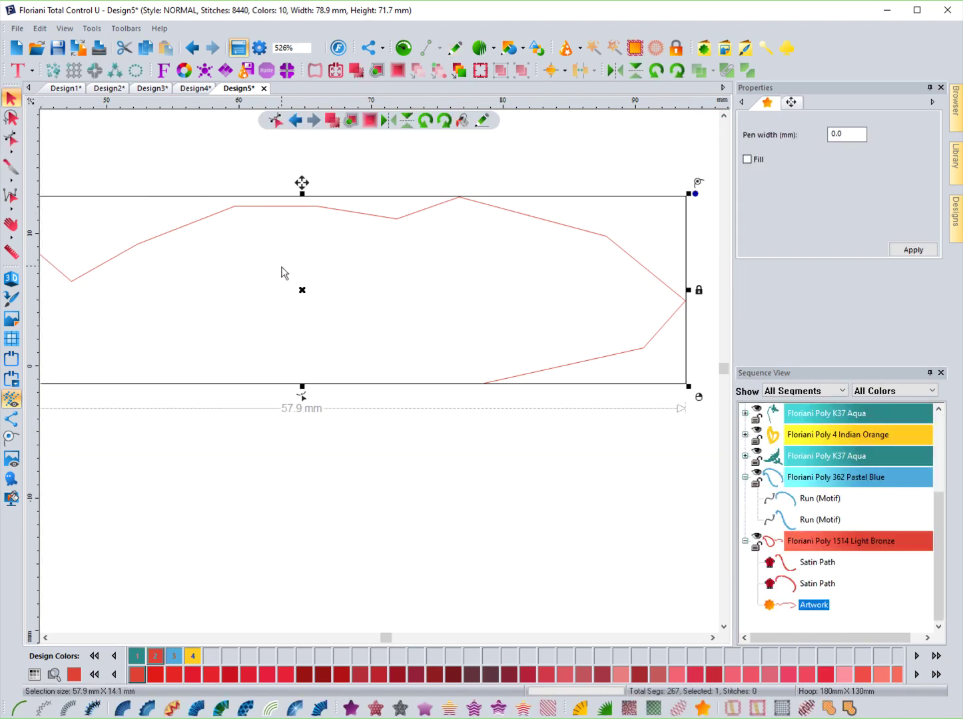
pyautogui.scroll(-1, 108, 286)
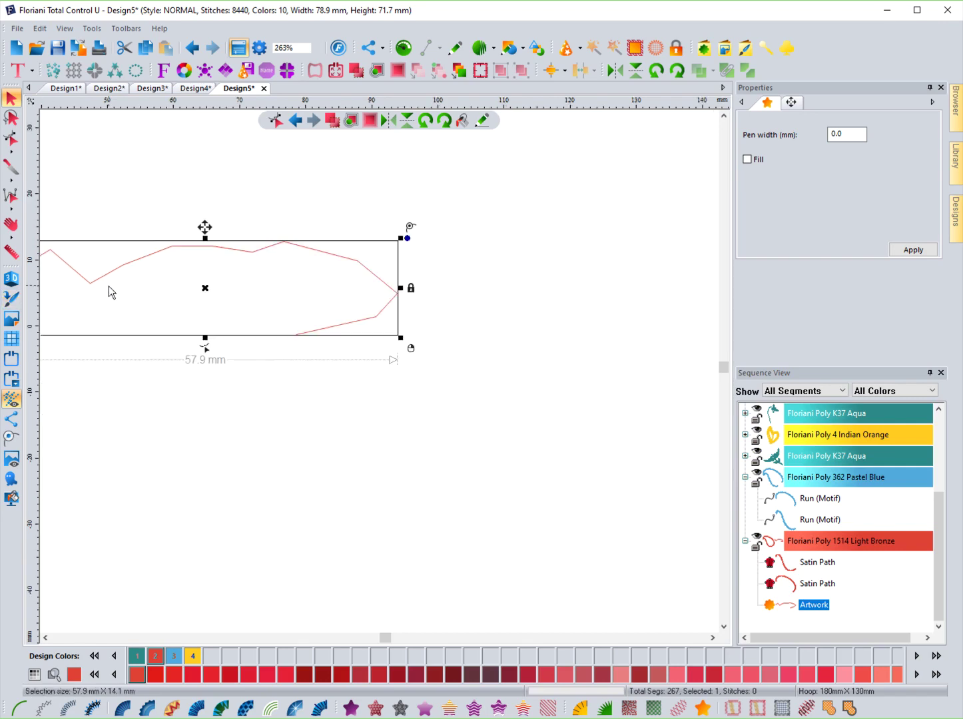
pyautogui.scroll(1, 109, 286)
pyautogui.scroll(-2, 108, 286)
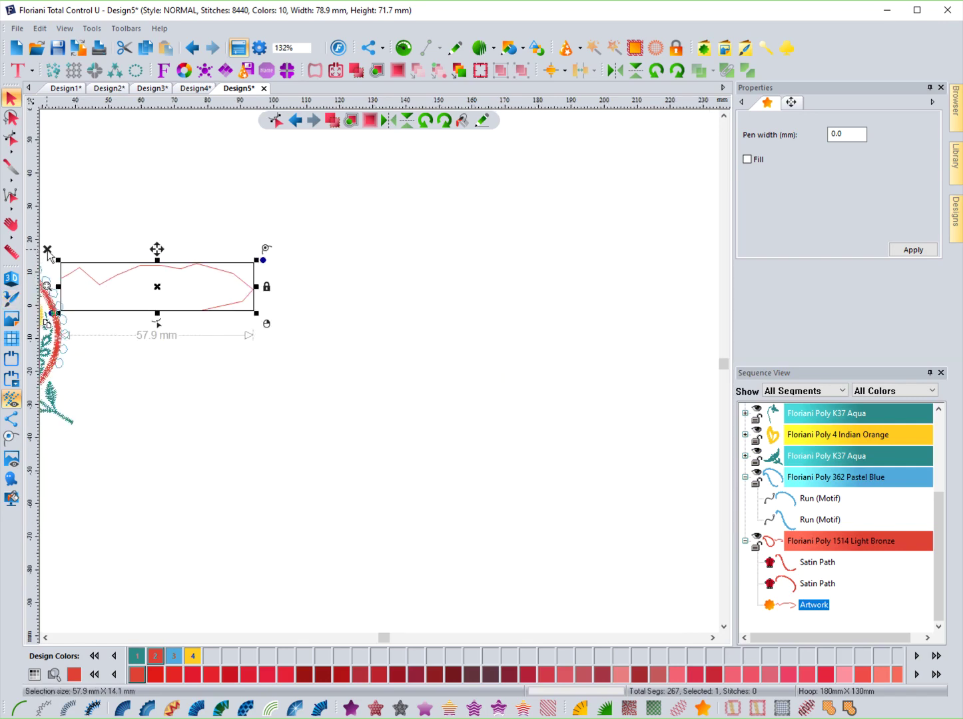
# Step: Delete the selected artwork path beside the paisley design
pyautogui.click(48, 251)
pyautogui.click(153, 251)
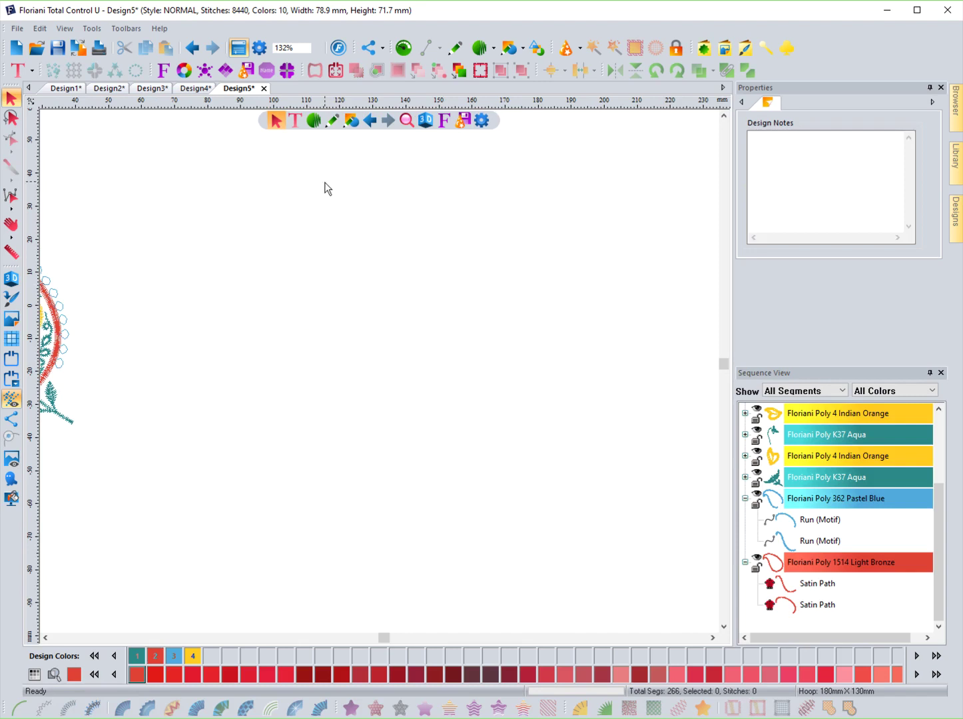
# Step: Review the View and Environment preferences and close them without changing any setting
pyautogui.click(482, 121)
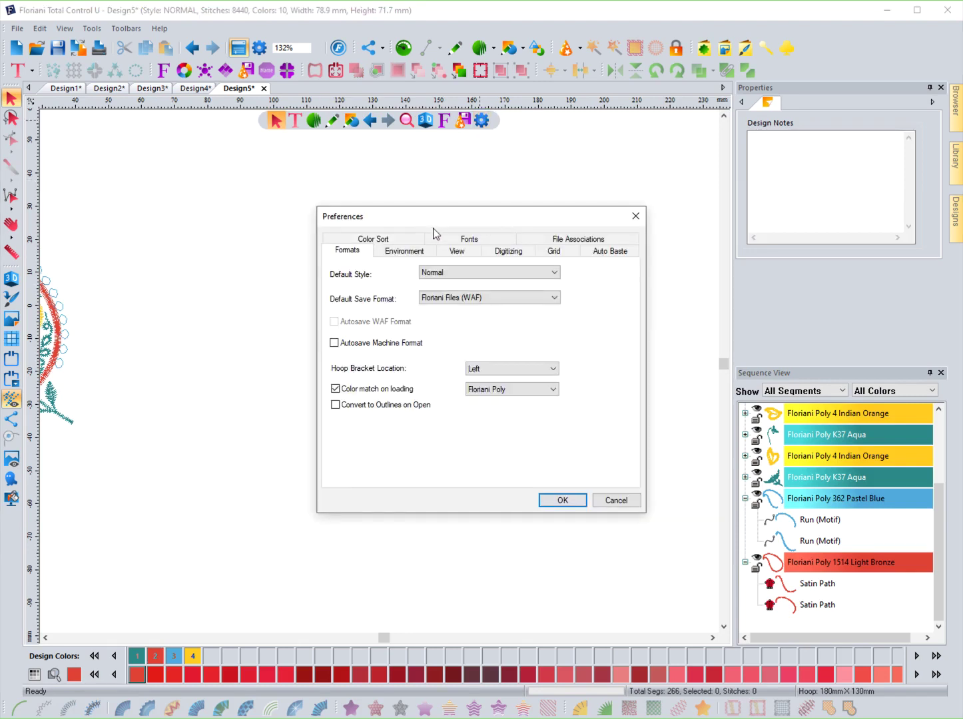
pyautogui.click(457, 251)
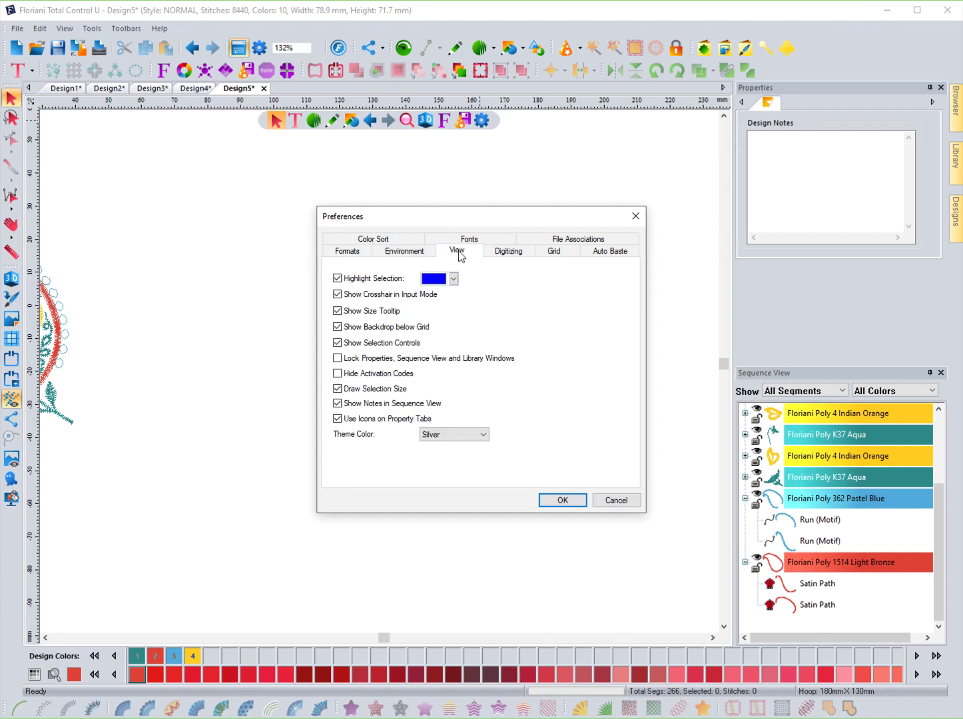
pyautogui.click(410, 253)
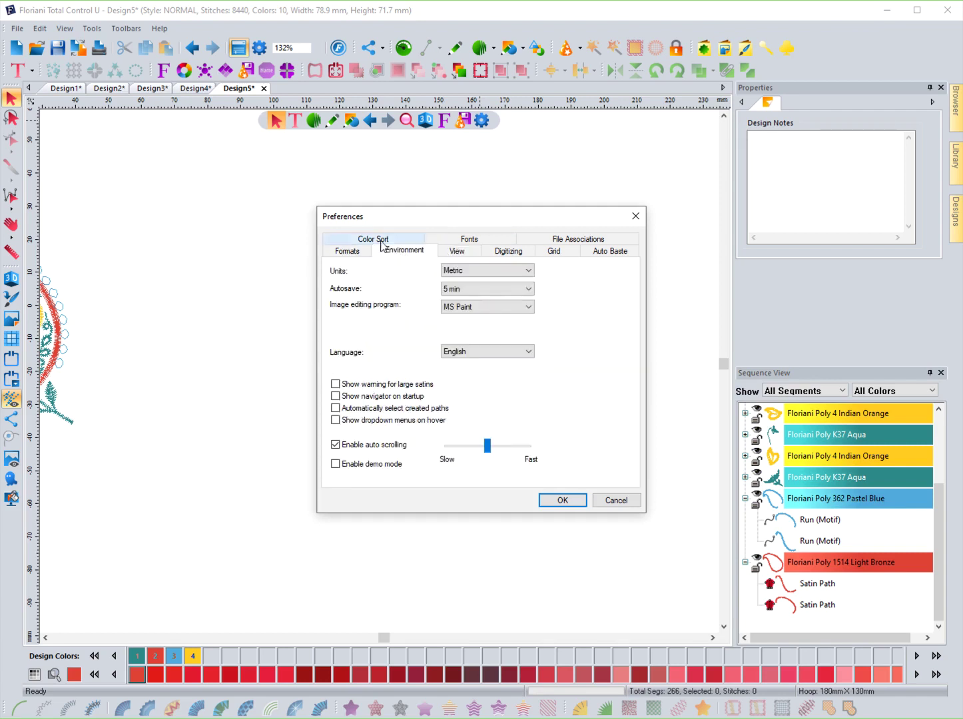
pyautogui.click(635, 216)
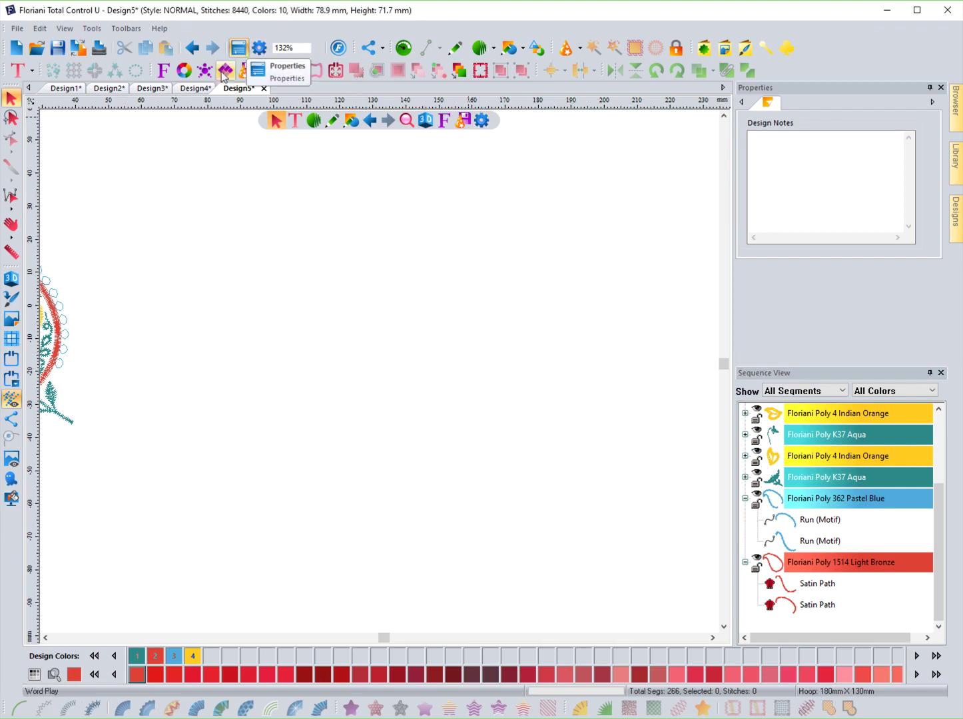
# Step: Disable auto scrolling in the Environment preferences and apply the setting
pyautogui.click(93, 30)
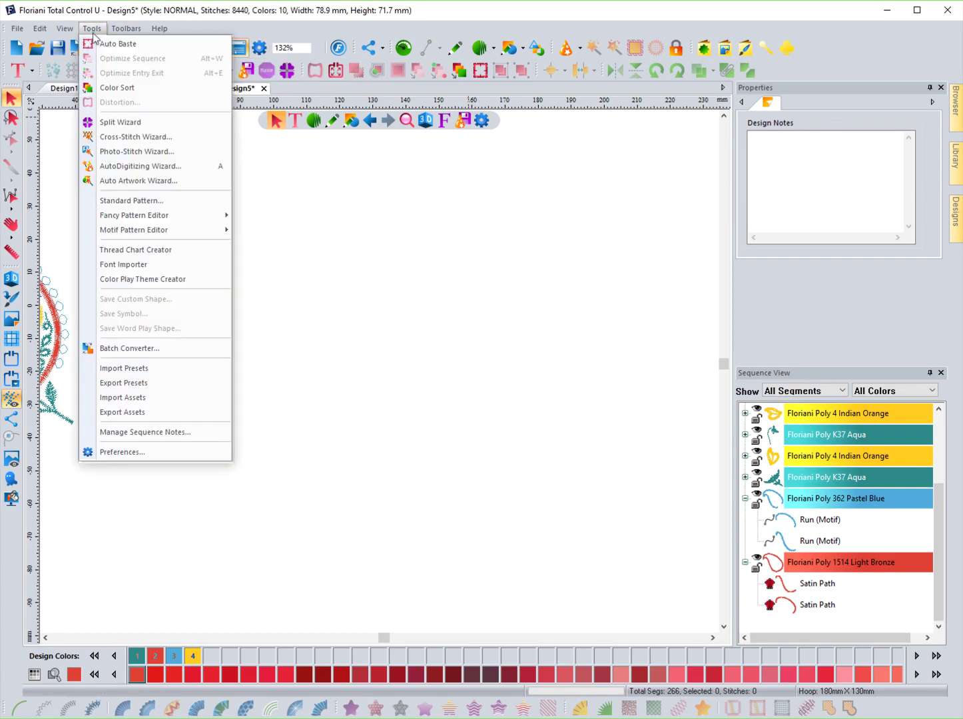
pyautogui.click(126, 453)
pyautogui.click(394, 252)
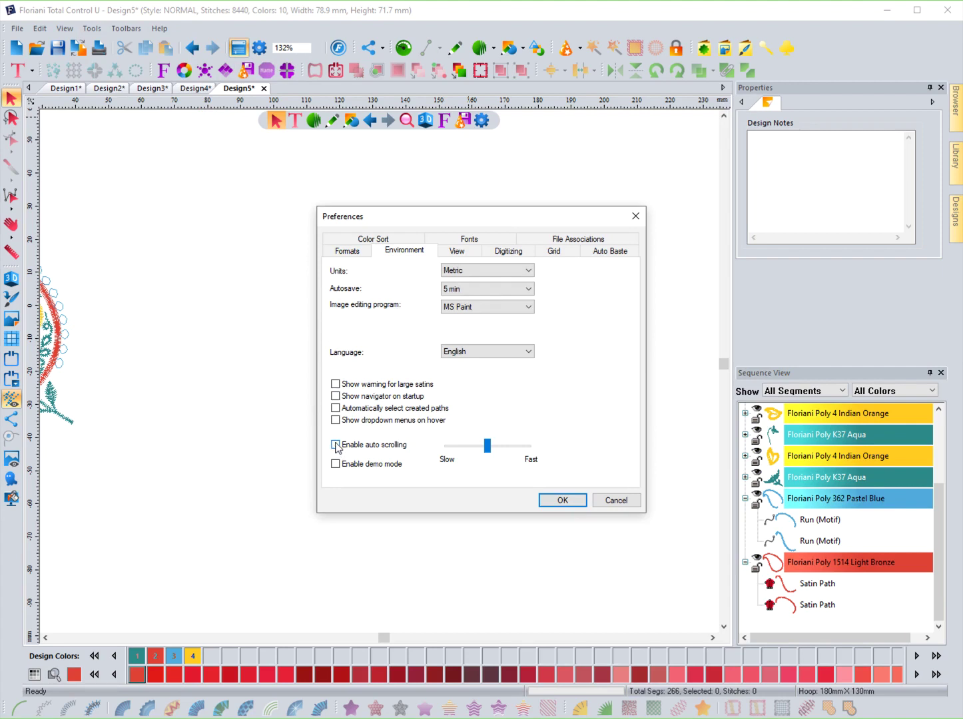
pyautogui.click(563, 501)
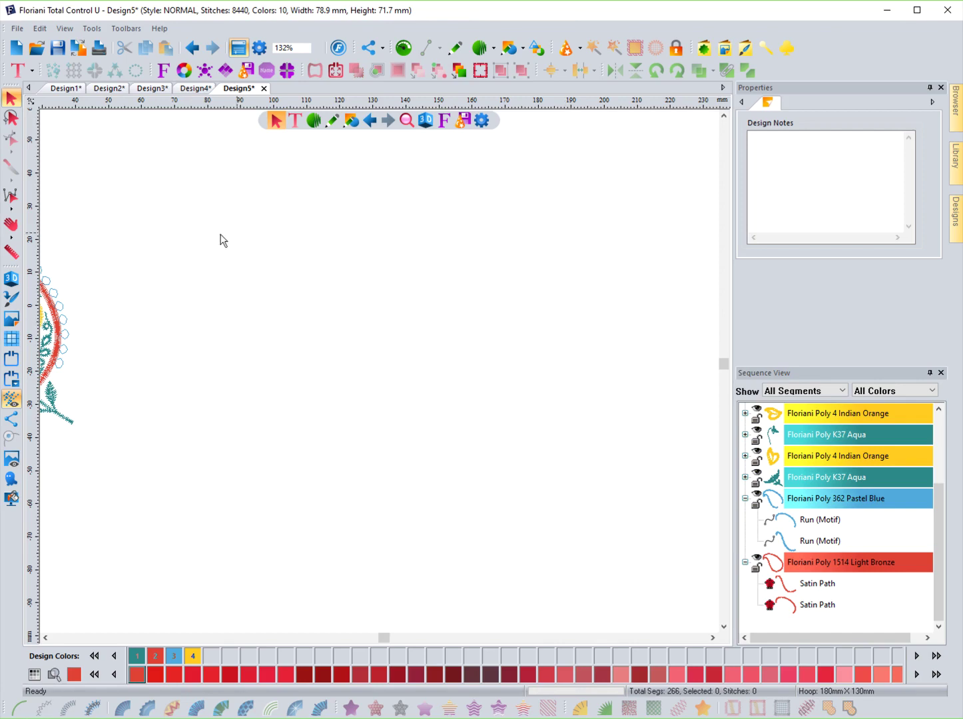
# Step: Zoom the view to fit the entire paisley design in the workspace
pyautogui.click(412, 126)
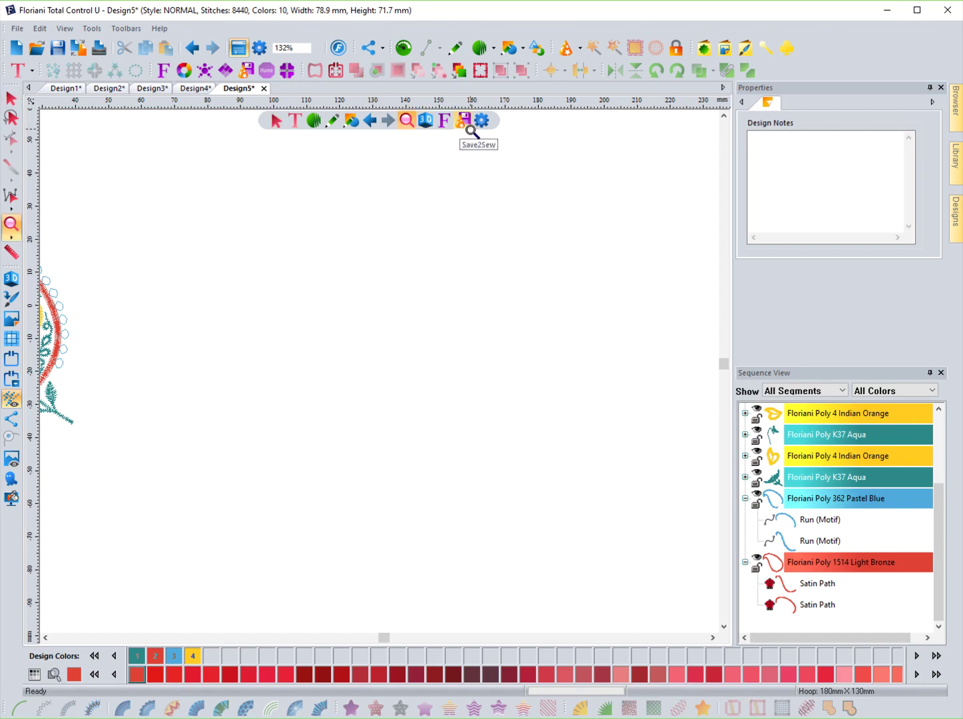
pyautogui.click(409, 126)
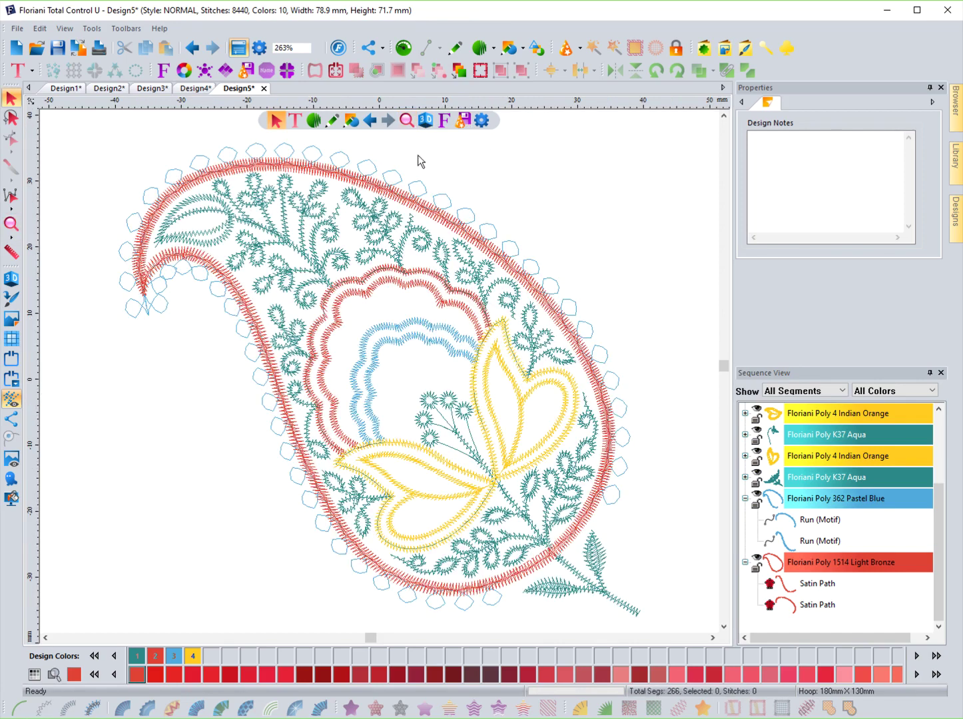